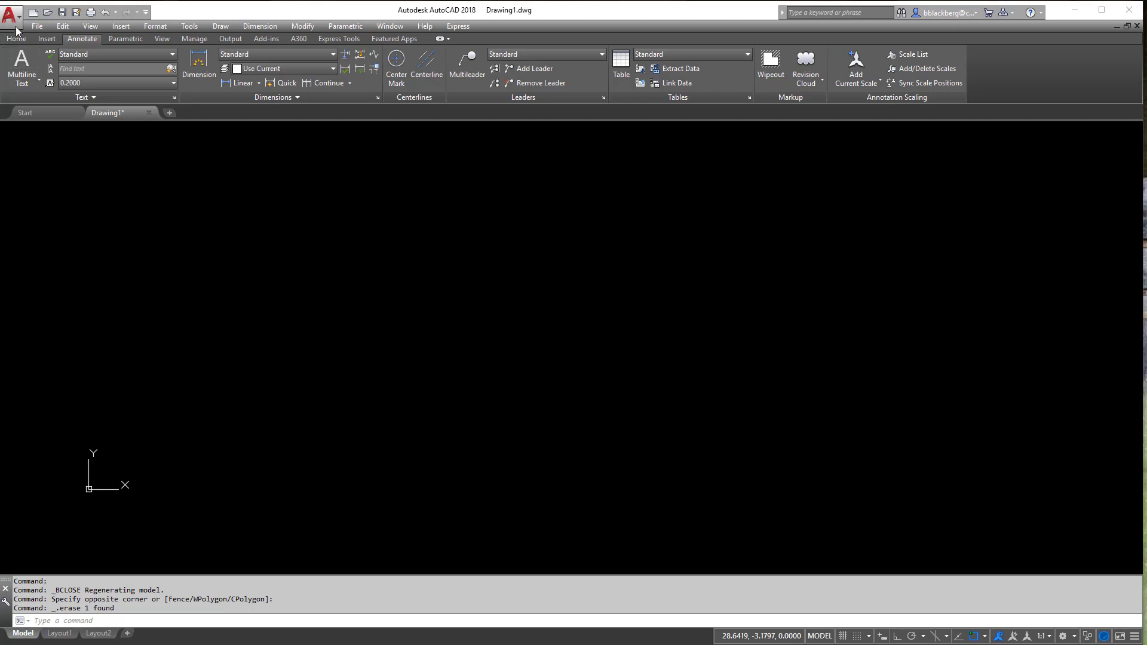
pyautogui.click(15, 22)
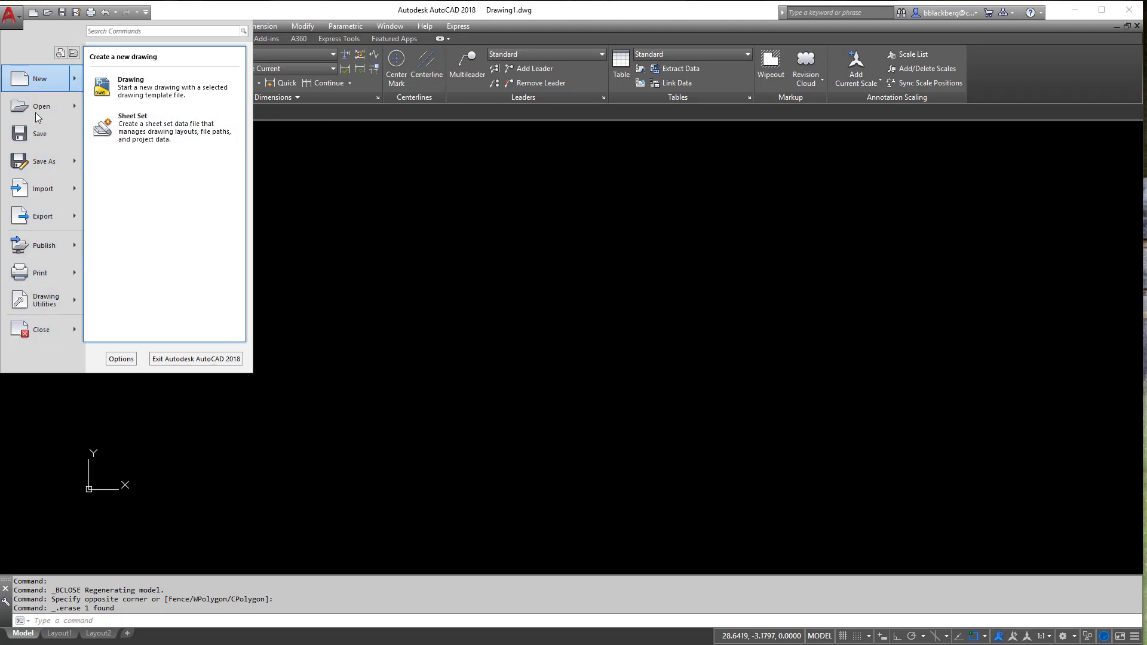
pyautogui.moveTo(37, 275)
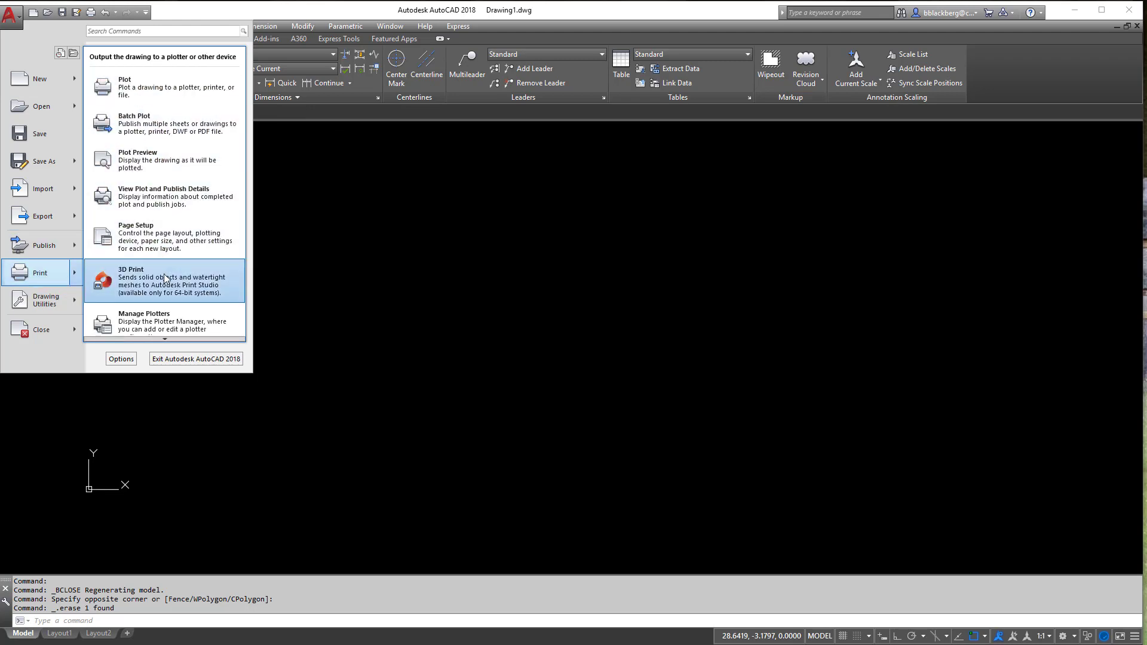
pyautogui.click(321, 240)
pyautogui.click(246, 205)
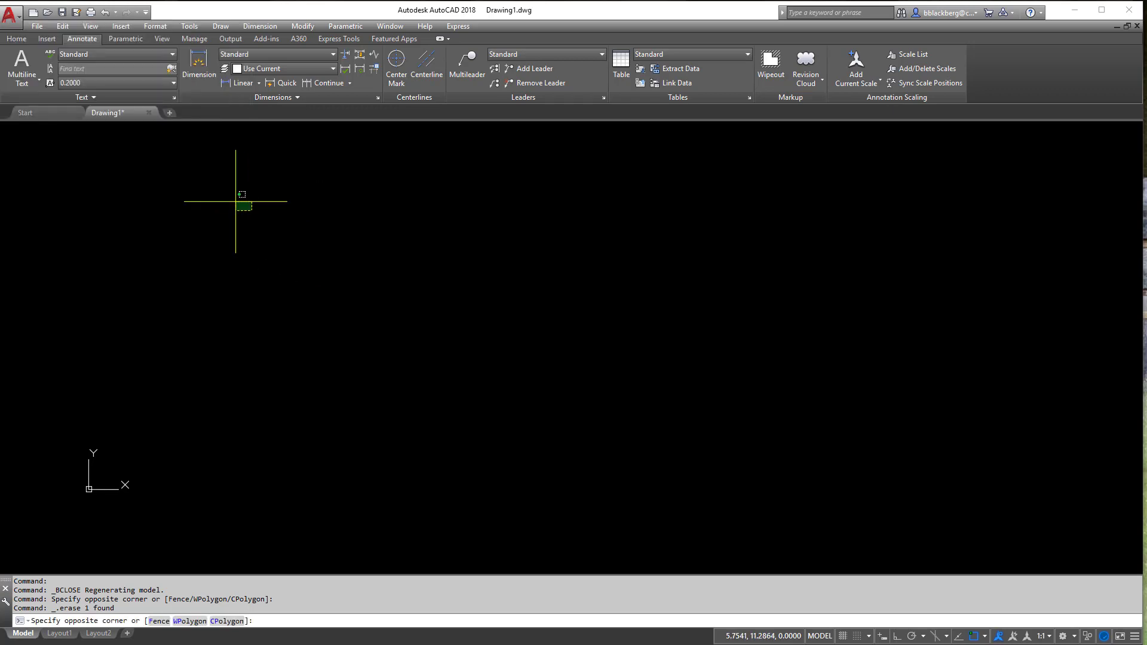
pyautogui.click(238, 205)
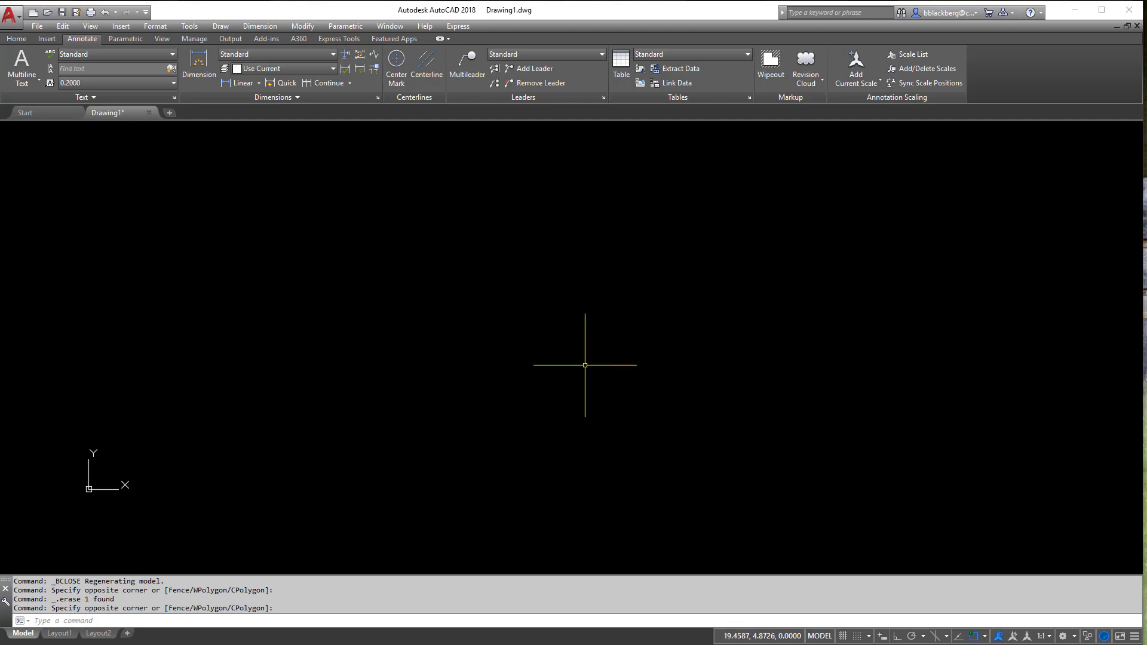
# Try out Dynamic Input with trial text at the cursor, clearing the text and turning Dynamic Input back off.
pyautogui.click(882, 637)
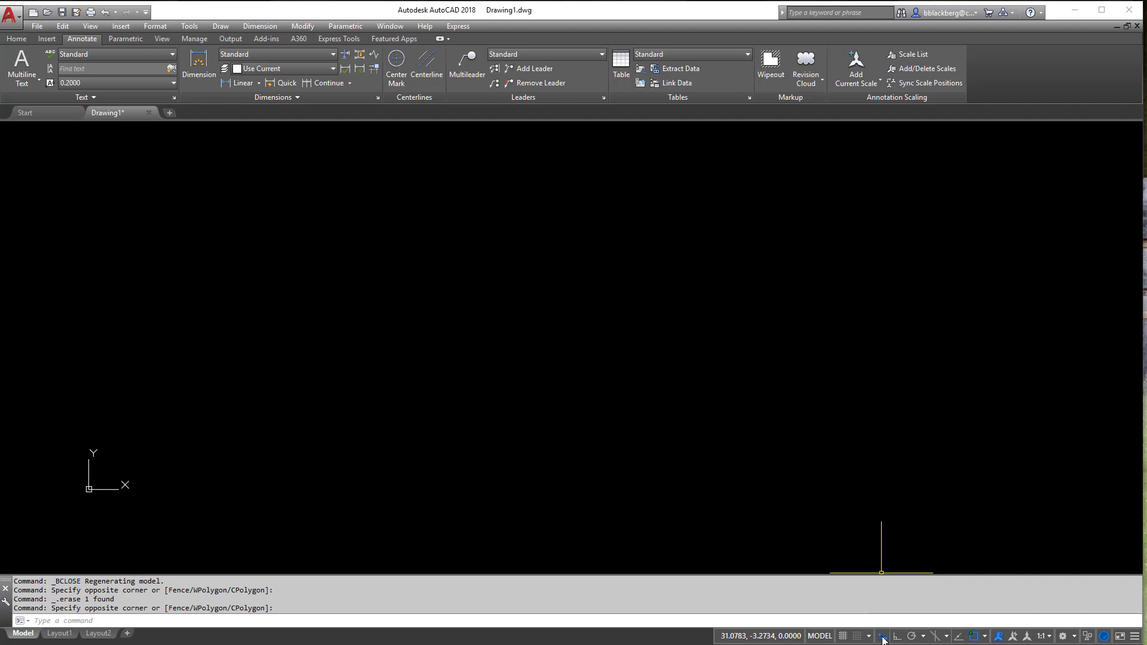
pyautogui.write('trtr')
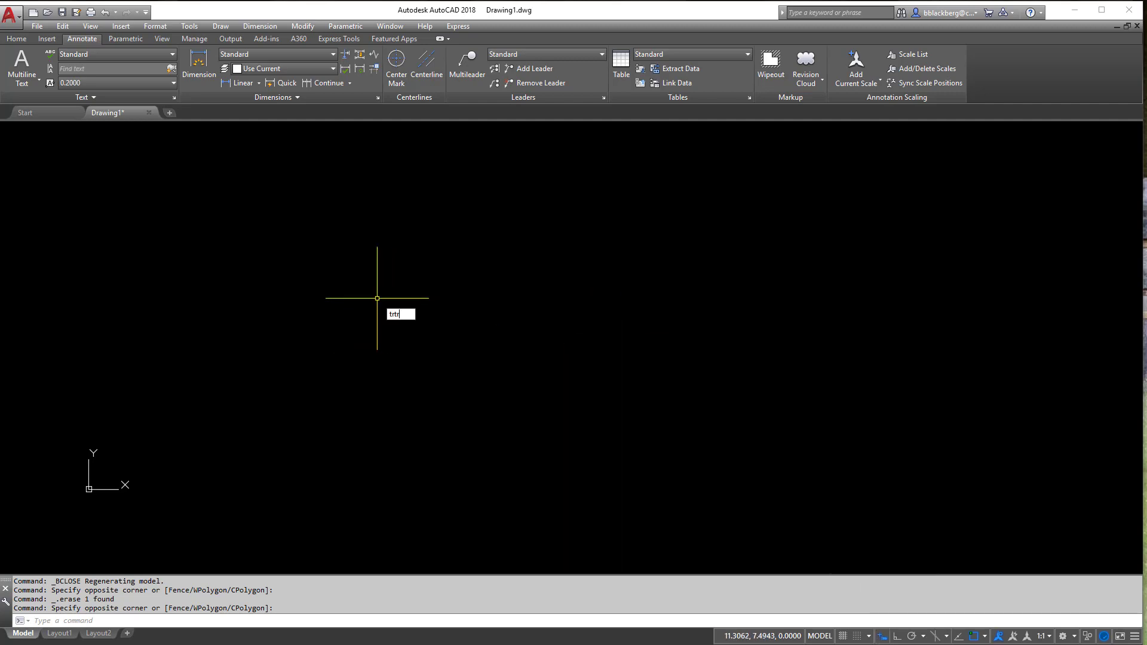
pyautogui.write('trtr')
pyautogui.press('BackSpace')
pyautogui.press('BackSpace')
pyautogui.press('BackSpace')
pyautogui.press('BackSpace')
pyautogui.press('BackSpace')
pyautogui.press('BackSpace')
pyautogui.press('BackSpace')
pyautogui.press('BackSpace')
pyautogui.click(883, 637)
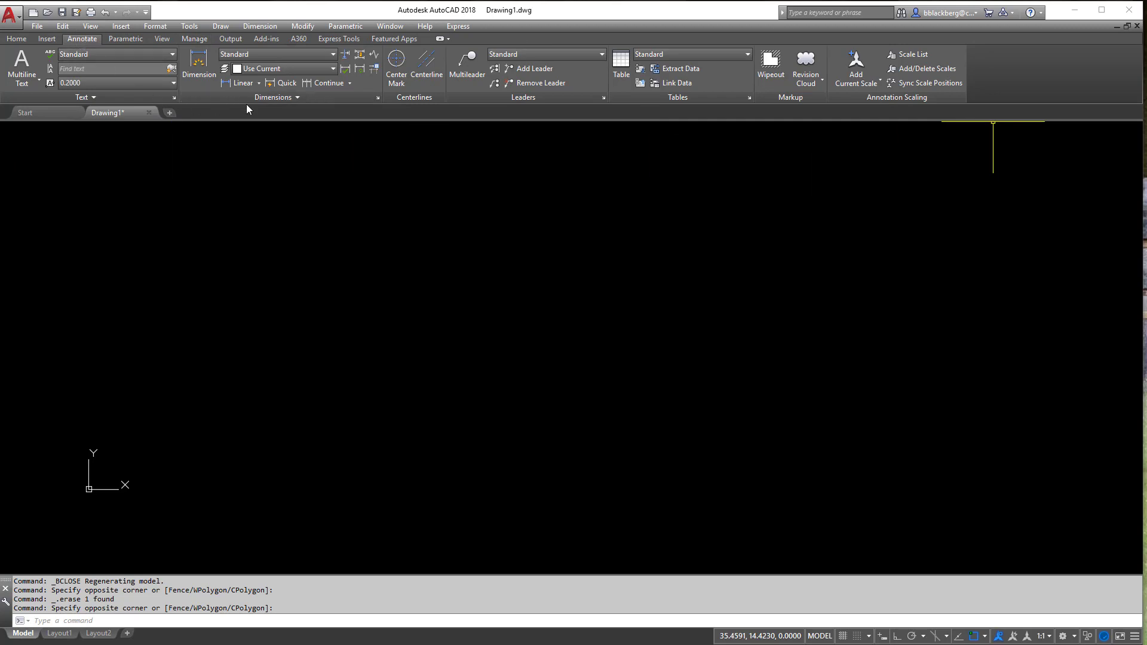
# Examine the tools in the Home, Insert, Annotate and Parametric sections of the ribbon, ending on Home.
pyautogui.click(18, 39)
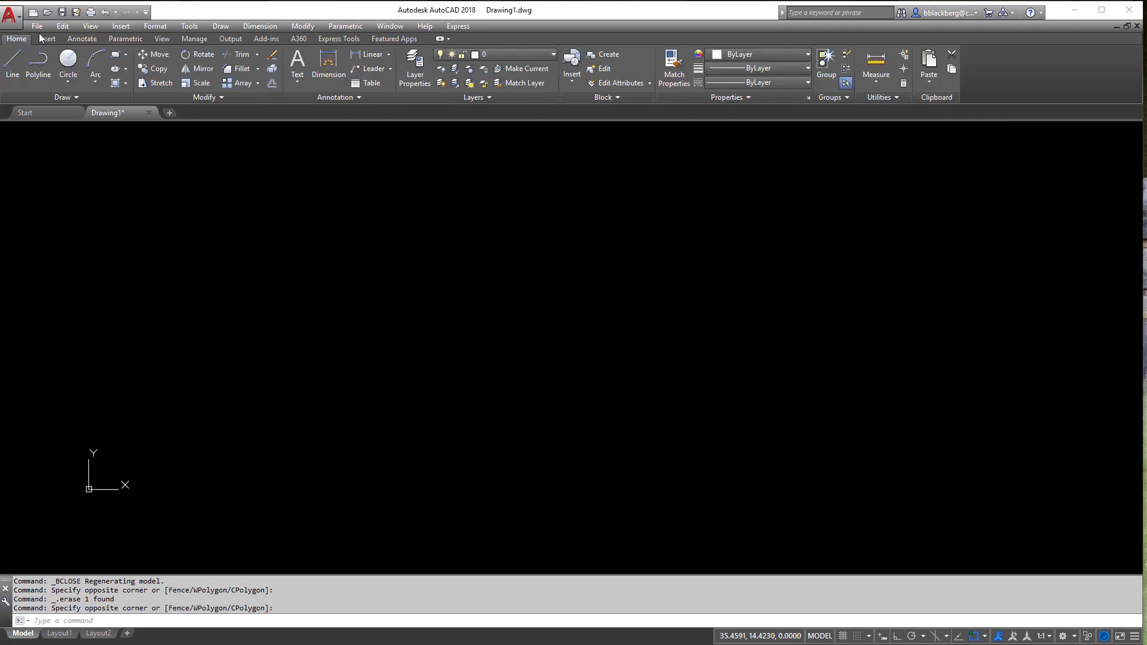
pyautogui.click(47, 39)
pyautogui.click(82, 39)
pyautogui.click(111, 39)
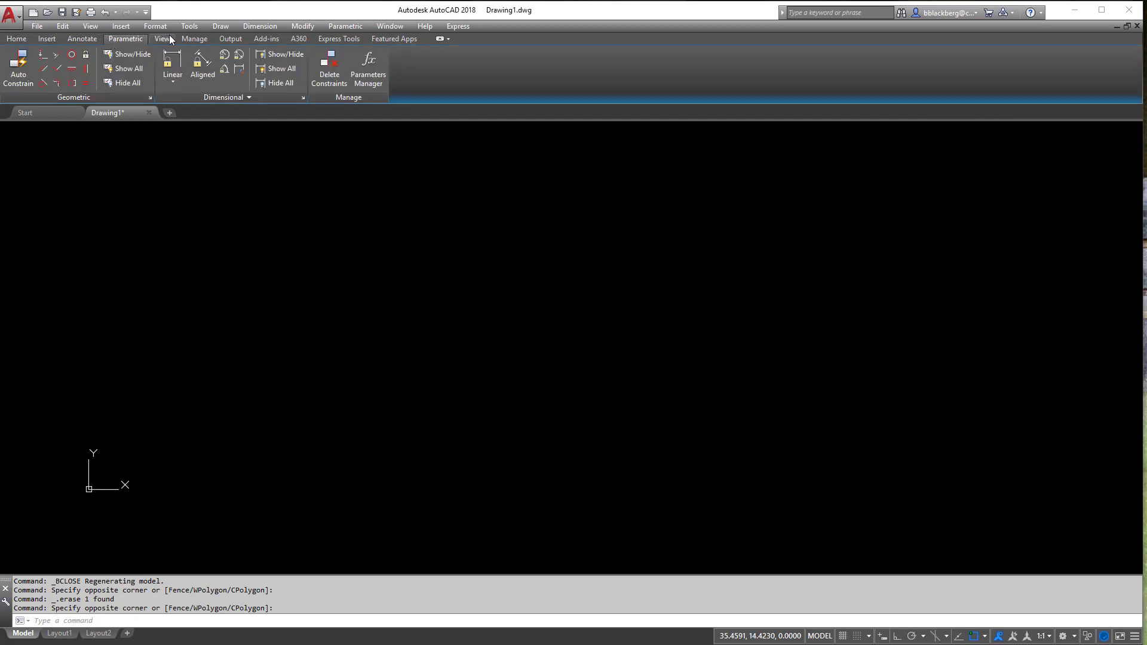
pyautogui.click(24, 40)
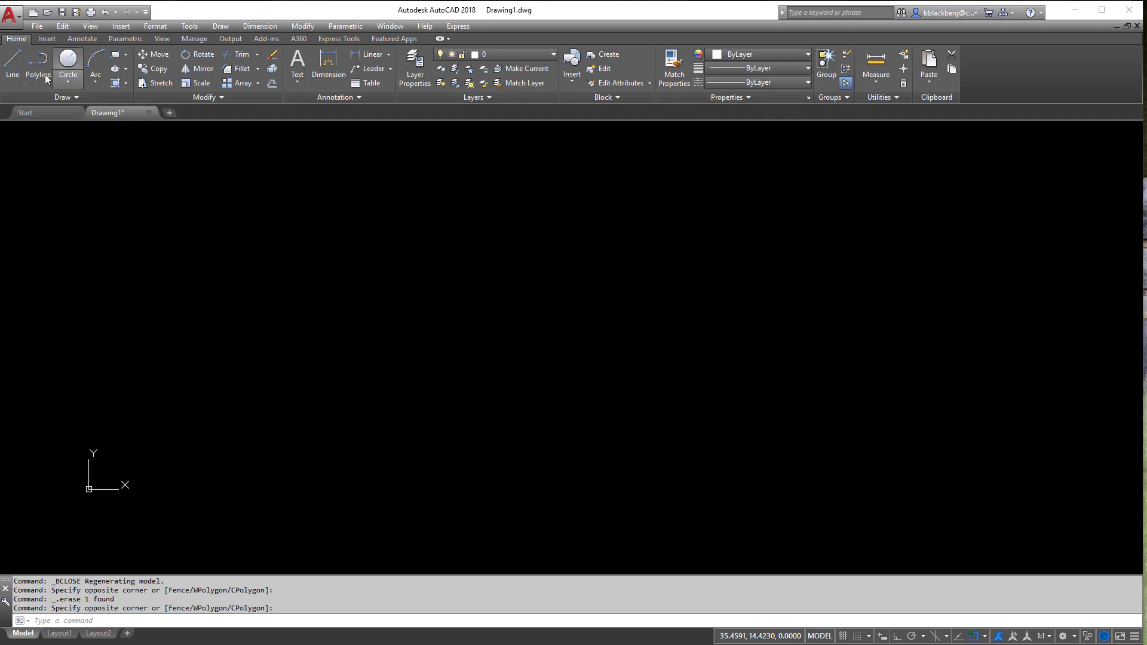
pyautogui.click(48, 38)
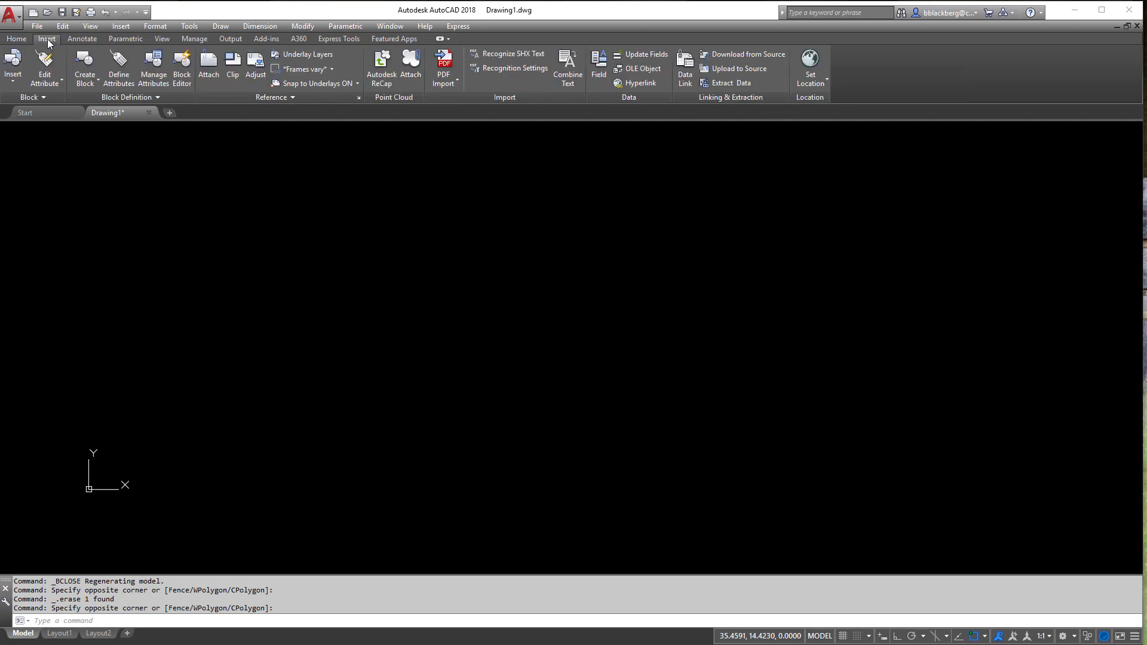
pyautogui.click(24, 37)
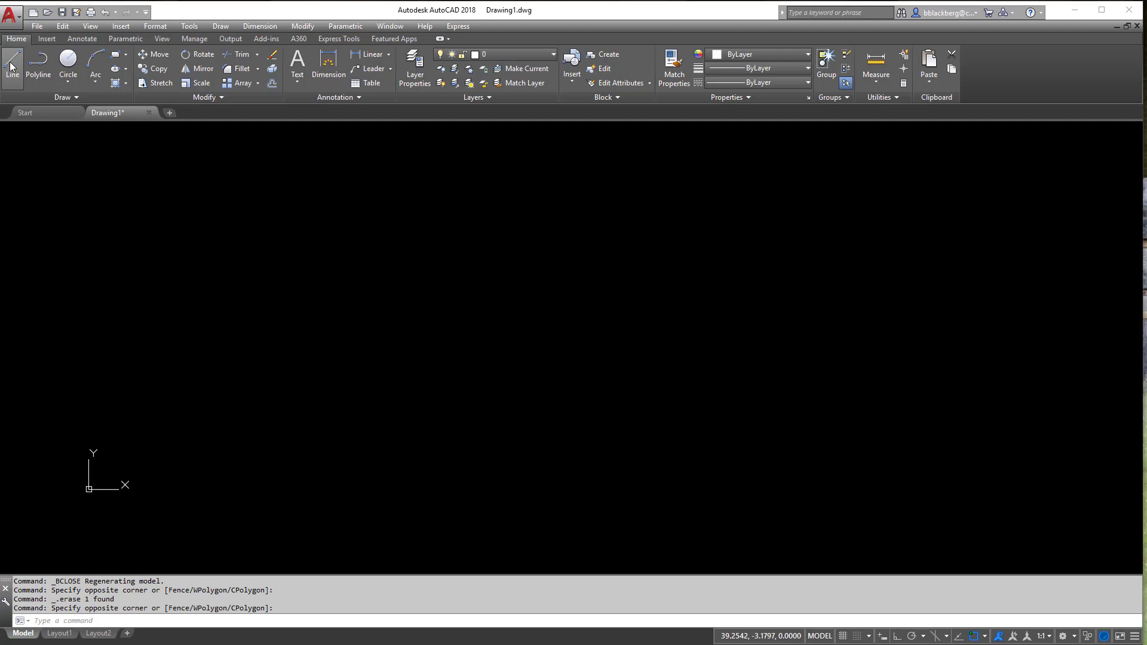
pyautogui.press('Escape')
pyautogui.press('Escape')
pyautogui.press('Escape')
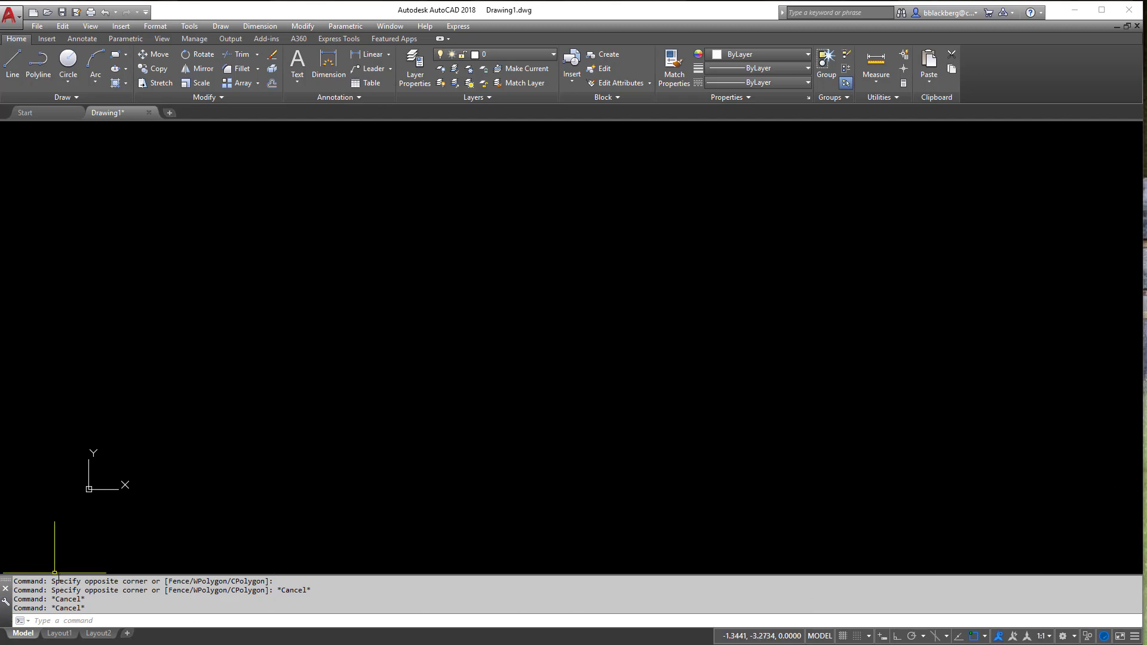
# Reduce the height of the command window slightly and restore it.
pyautogui.moveTo(59, 574)
pyautogui.mouseDown()
pyautogui.moveTo(57, 556)
pyautogui.moveTo(60, 583)
pyautogui.mouseUp()
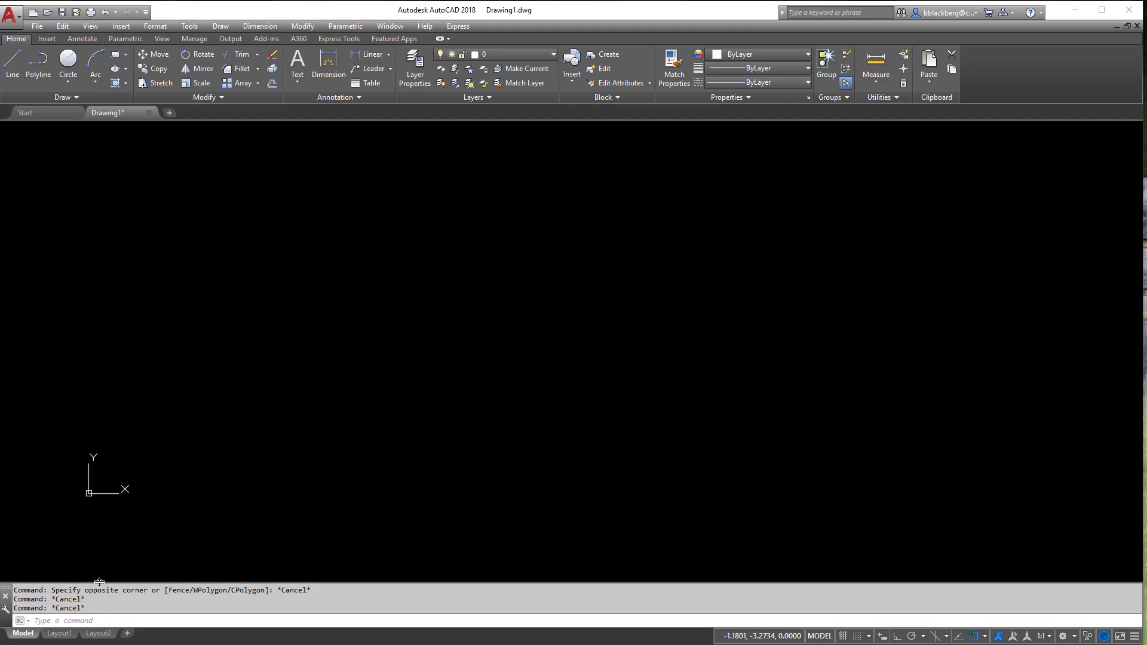
pyautogui.moveTo(100, 582); pyautogui.dragTo(96, 574)
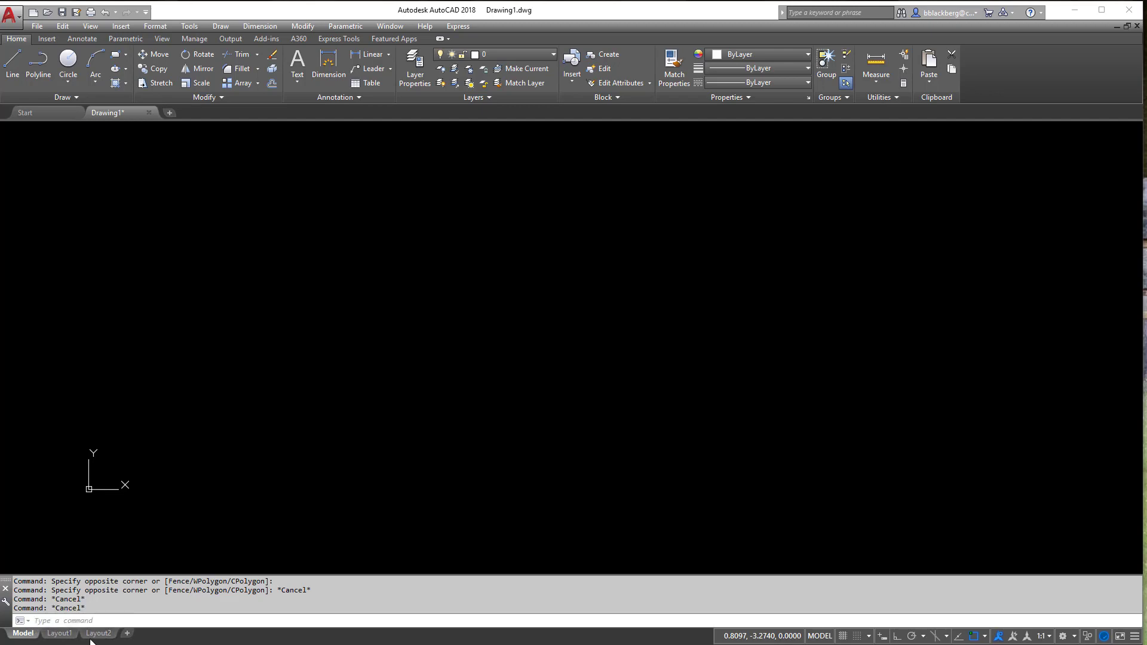
pyautogui.moveTo(105, 637)
# Undock the ribbon, dock it vertically beside the drawing area and widen it.
pyautogui.rightClick(1025, 70)
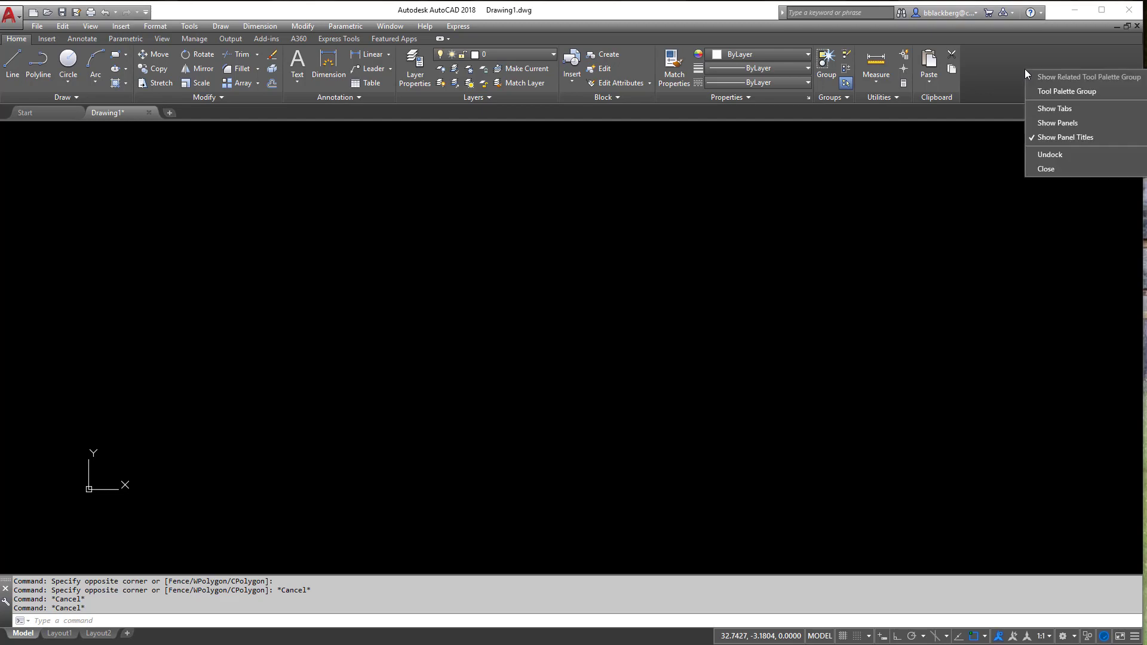
pyautogui.click(1052, 154)
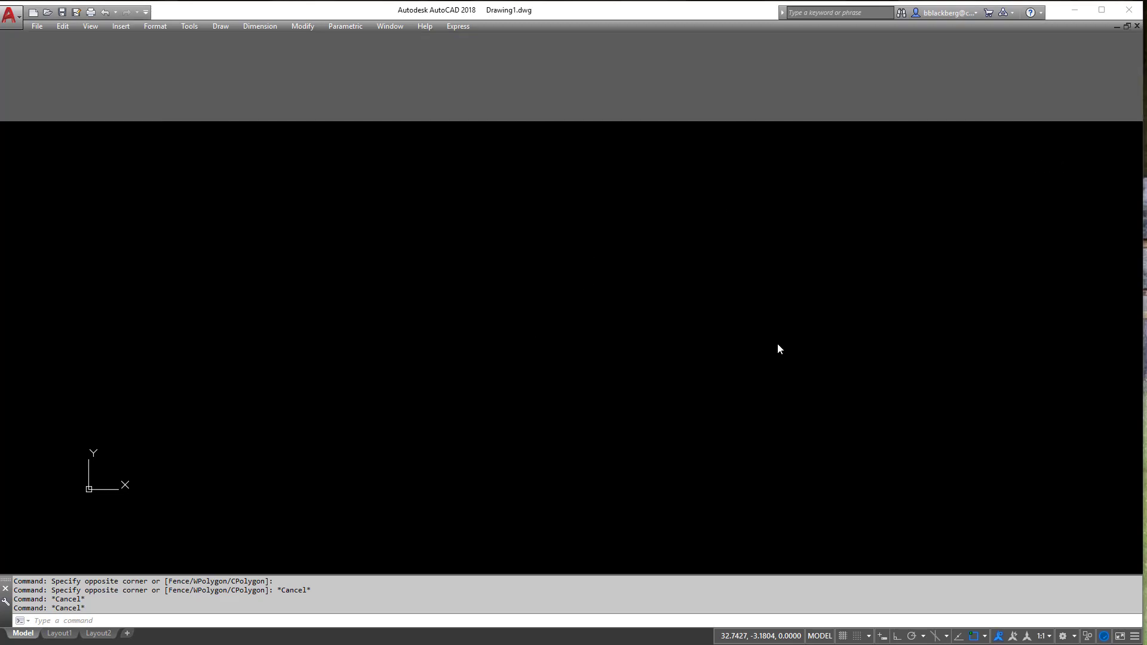
pyautogui.moveTo(35, 117); pyautogui.dragTo(3, 239)
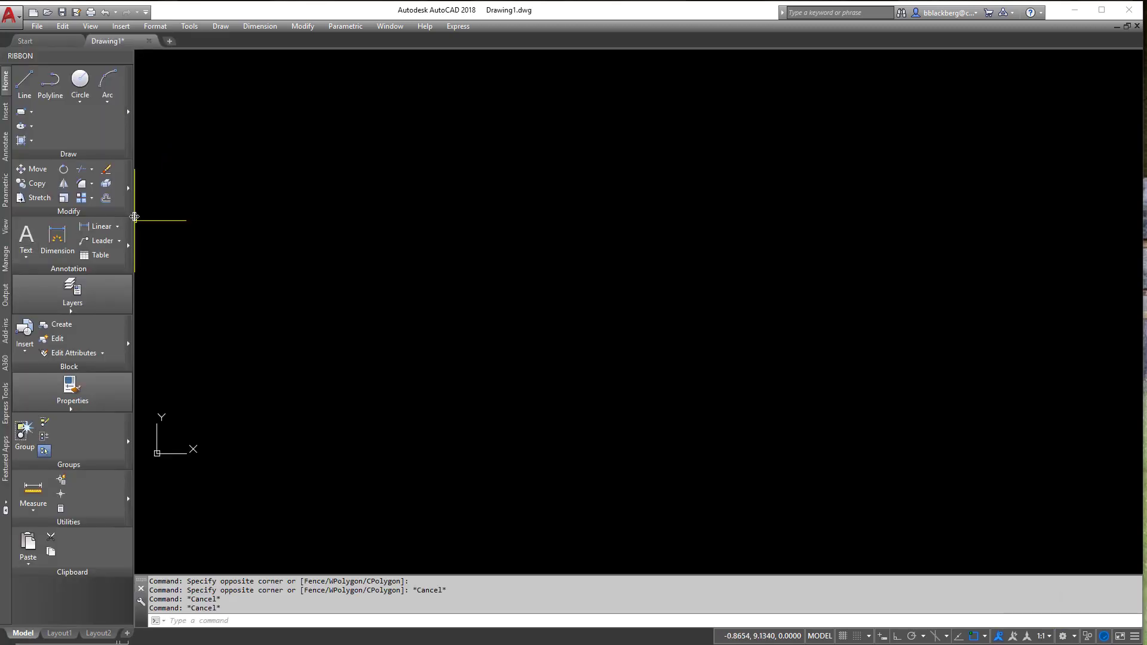
pyautogui.moveTo(135, 216); pyautogui.dragTo(160, 221)
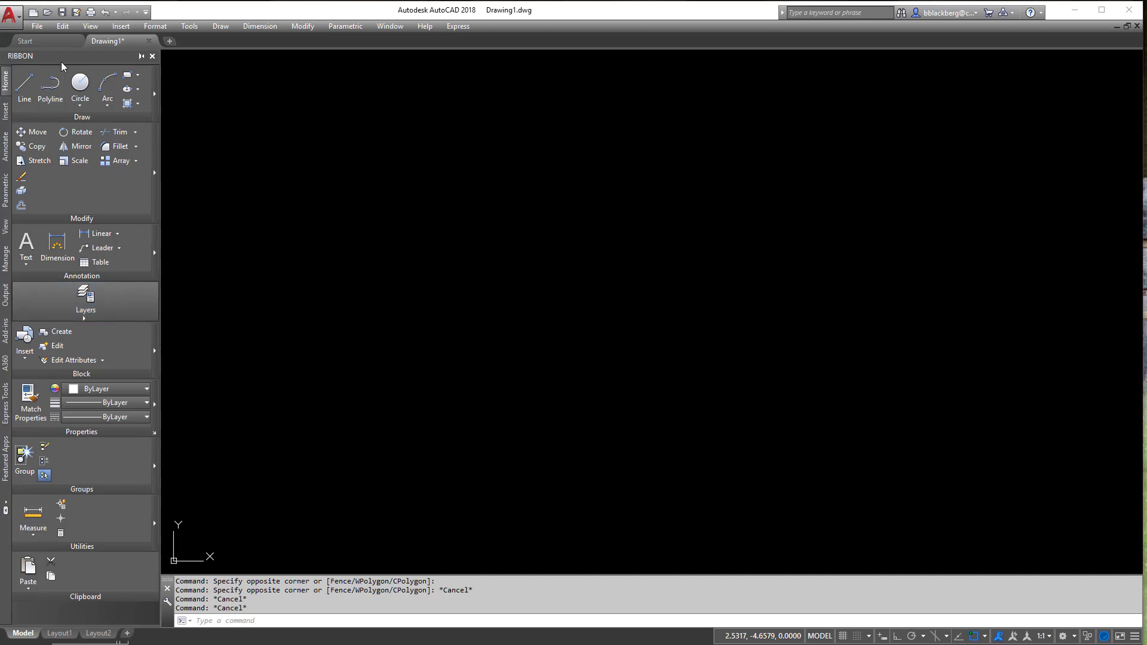
# Dock the ribbon horizontally above the drawing area again.
pyautogui.moveTo(62, 55)
pyautogui.mouseDown()
pyautogui.moveTo(384, 87)
pyautogui.moveTo(1074, 87)
pyautogui.moveTo(1143, 109)
pyautogui.moveTo(812, 101)
pyautogui.moveTo(478, 8)
pyautogui.mouseUp()
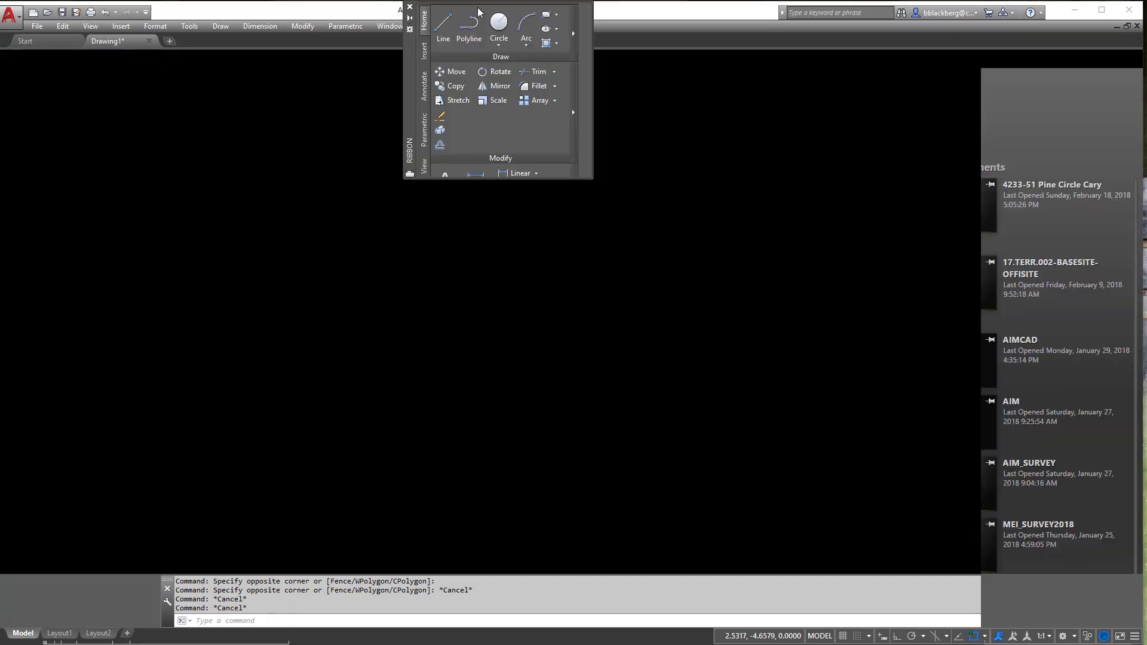
pyautogui.moveTo(411, 82); pyautogui.dragTo(390, 40)
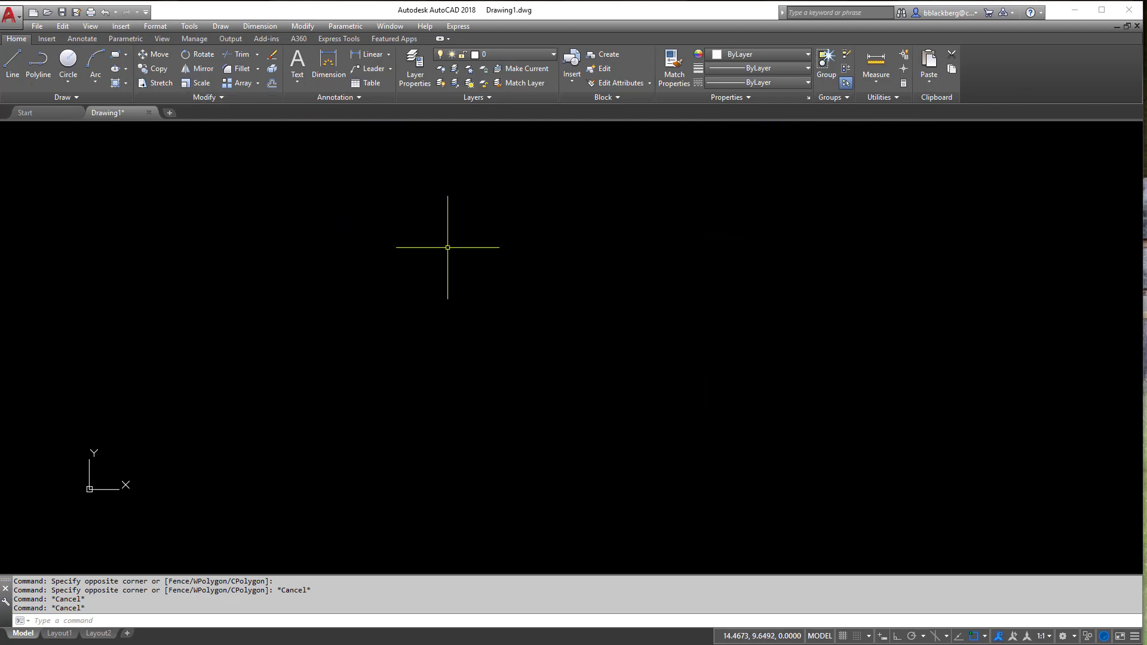
pyautogui.rightClick(1014, 72)
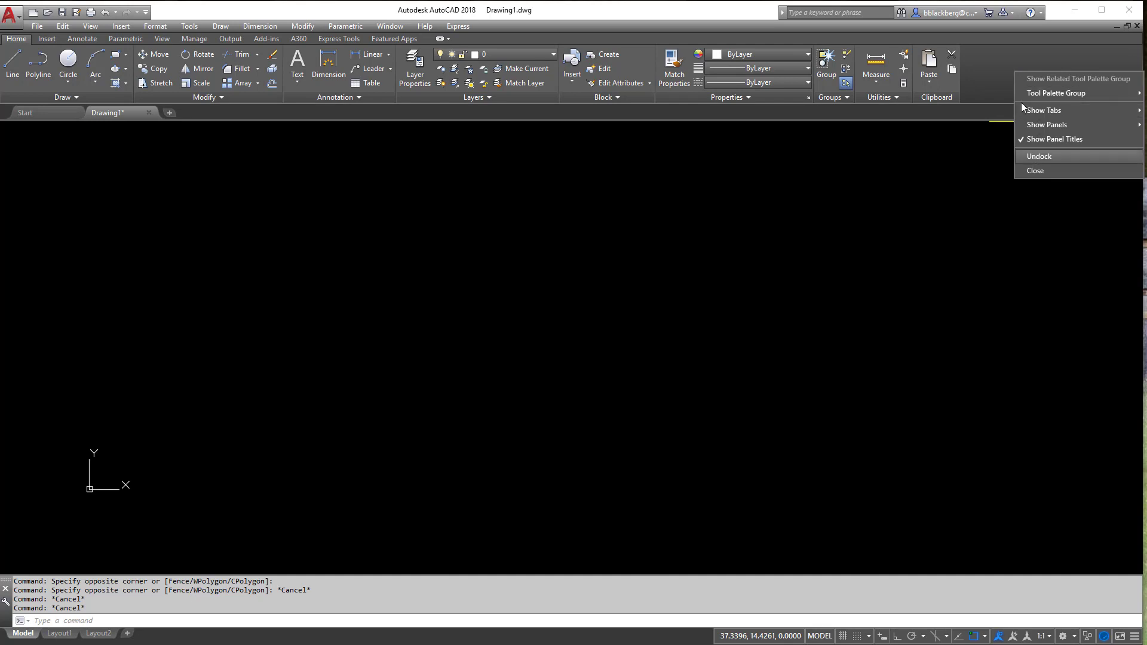
pyautogui.click(998, 42)
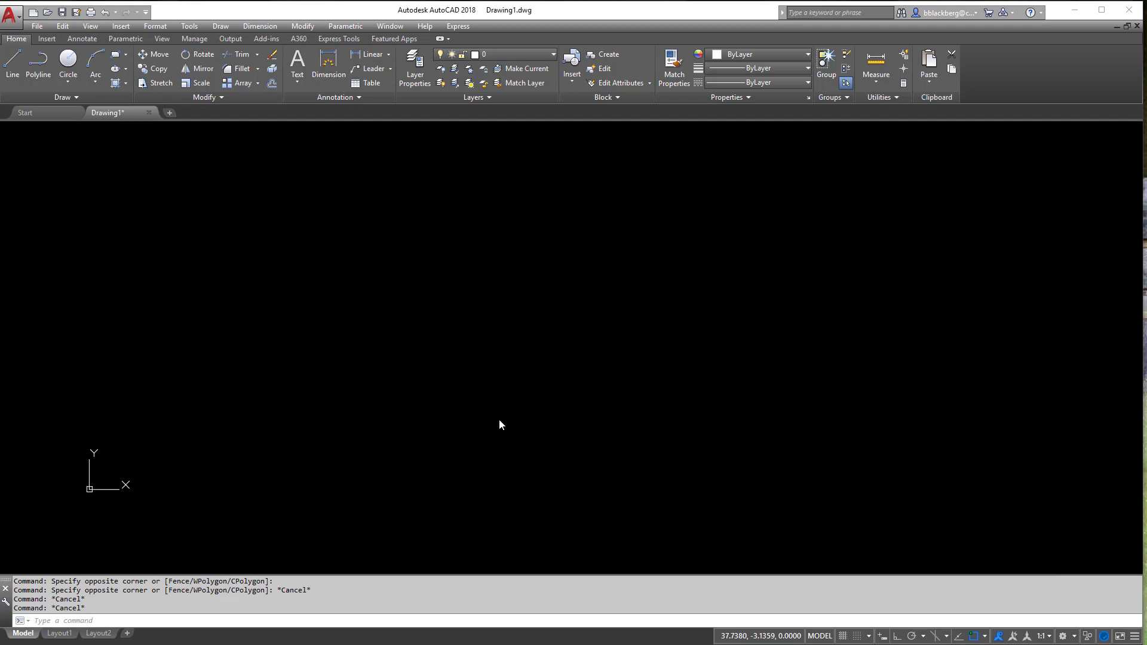
# Search the available commands for "line", clear the search and review the Save As options.
pyautogui.click(15, 24)
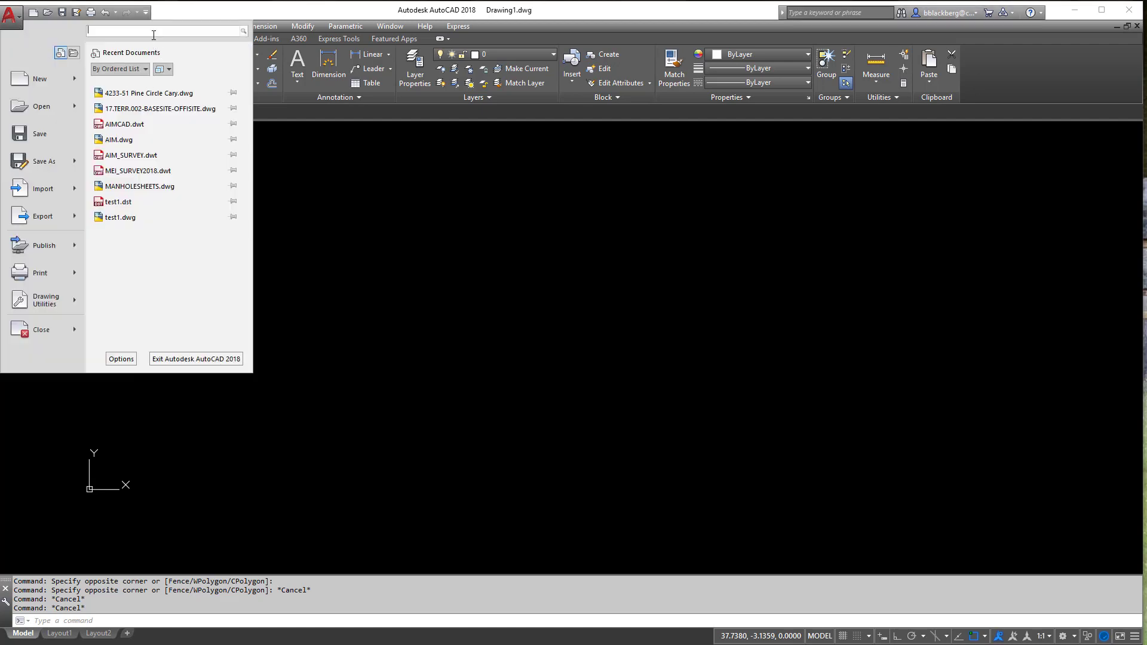
pyautogui.write('line')
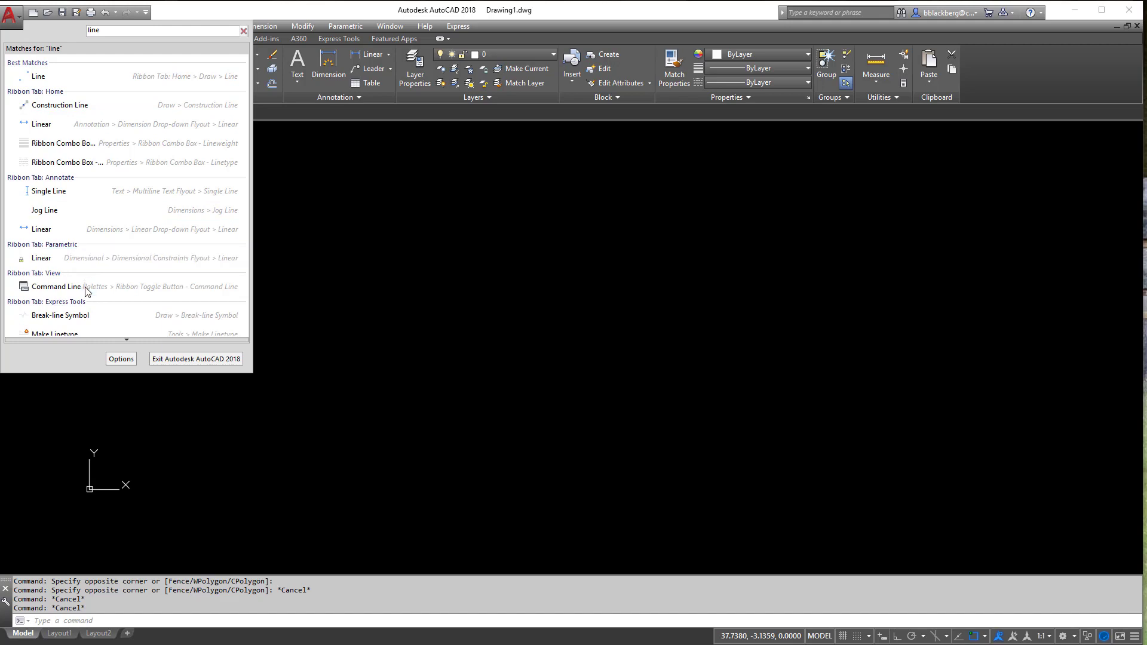
pyautogui.scroll(-1, 156, 179)
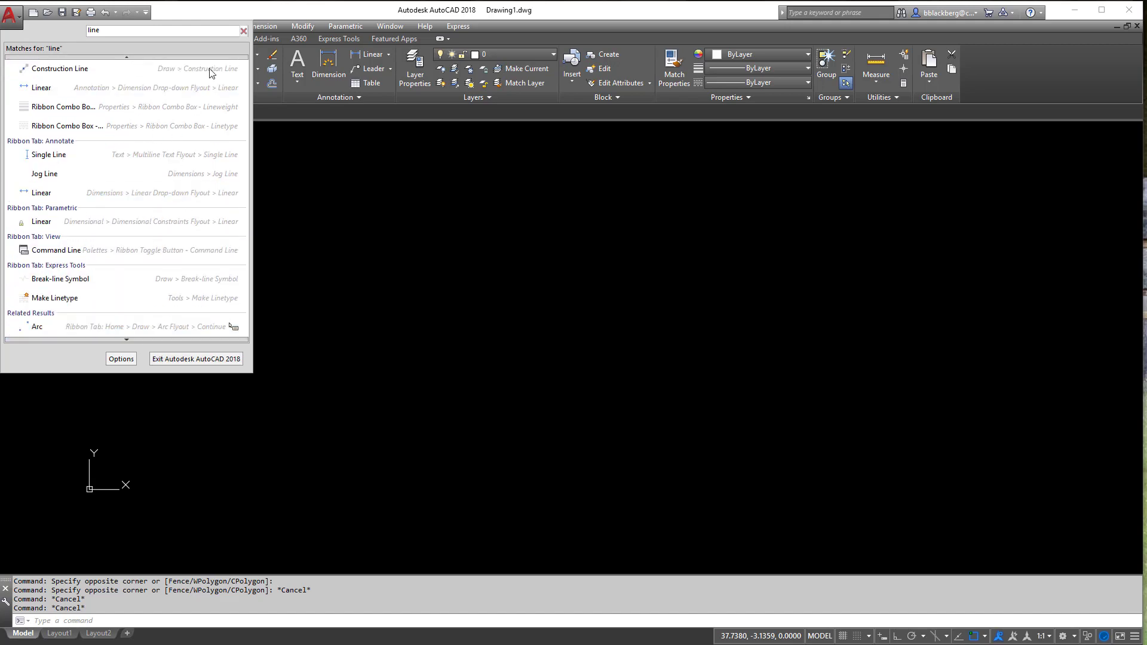
pyautogui.click(244, 30)
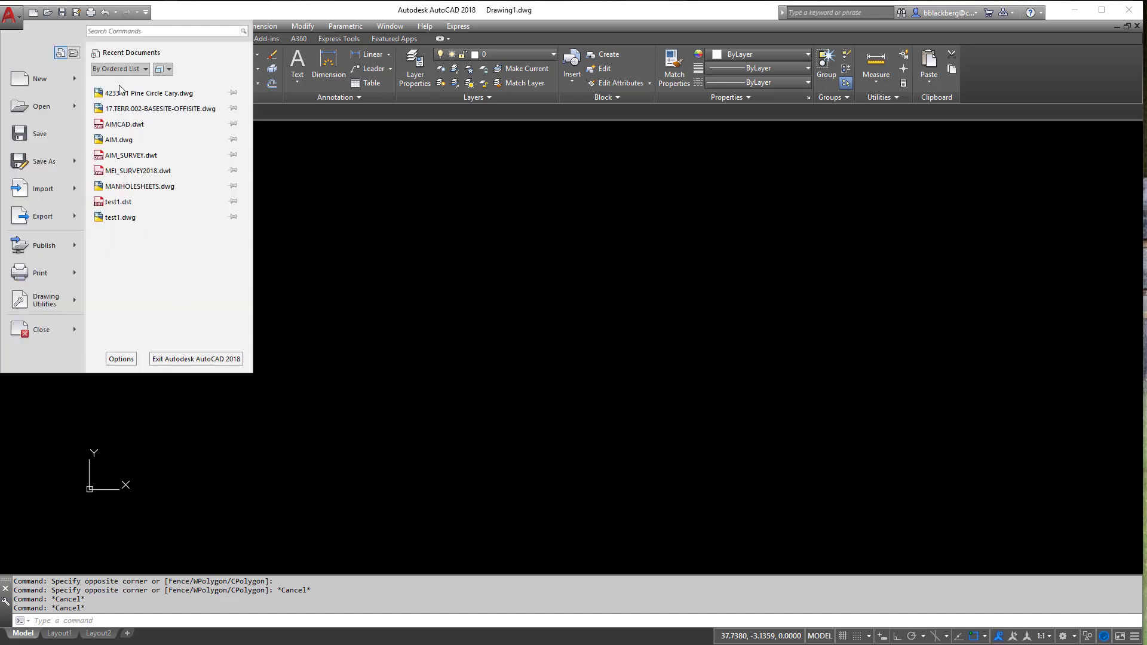
pyautogui.click(118, 31)
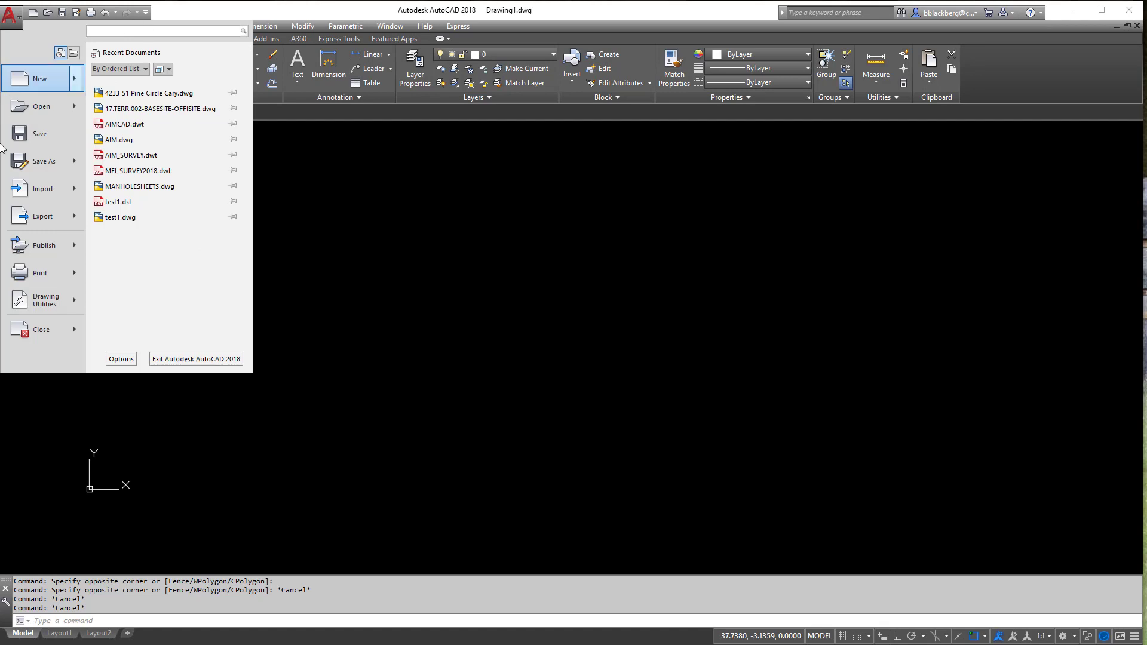
pyautogui.moveTo(74, 164)
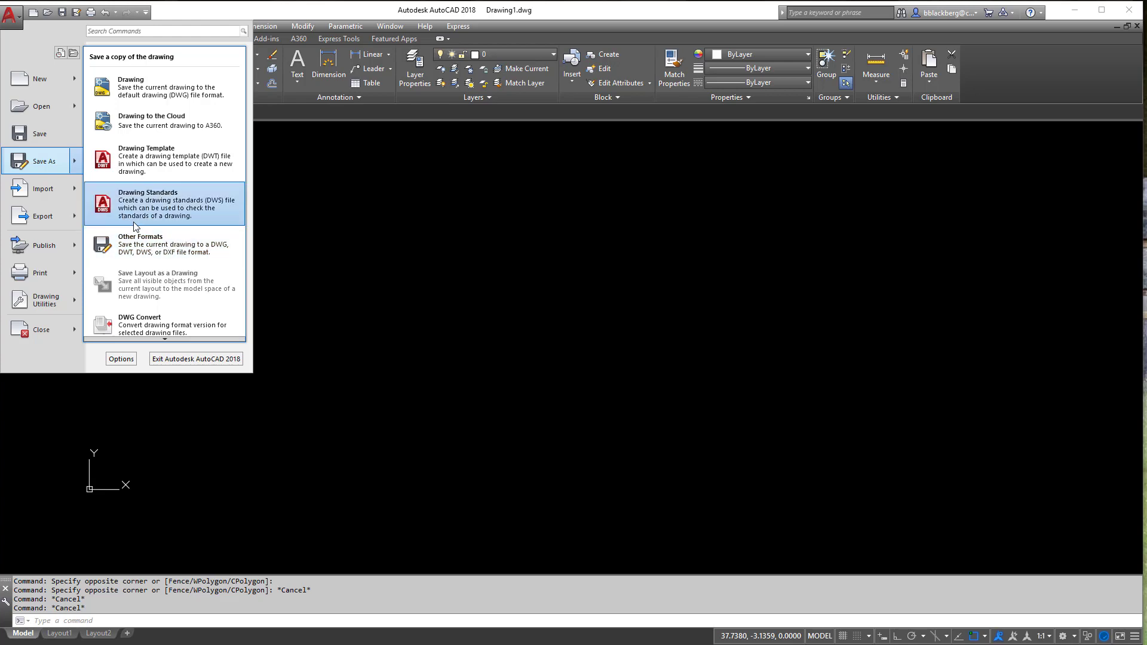
pyautogui.click(627, 470)
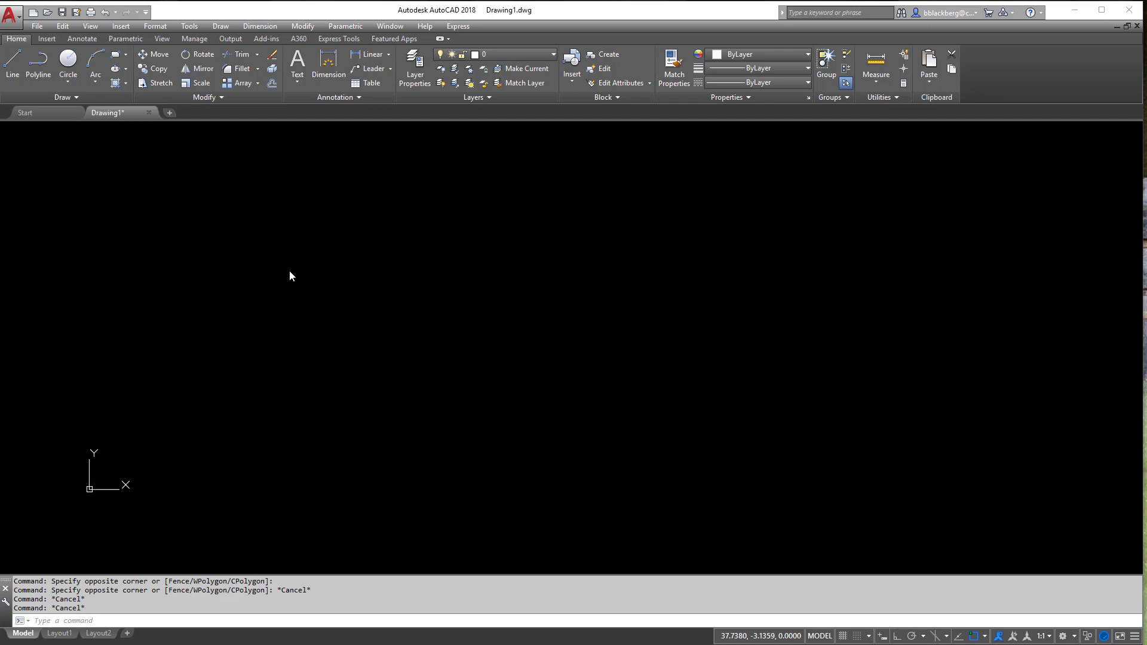
# Start opening an existing drawing and browse to the CLC-CAD217 folder under Projects on OneDrive - AIMCAD.
pyautogui.click(11, 13)
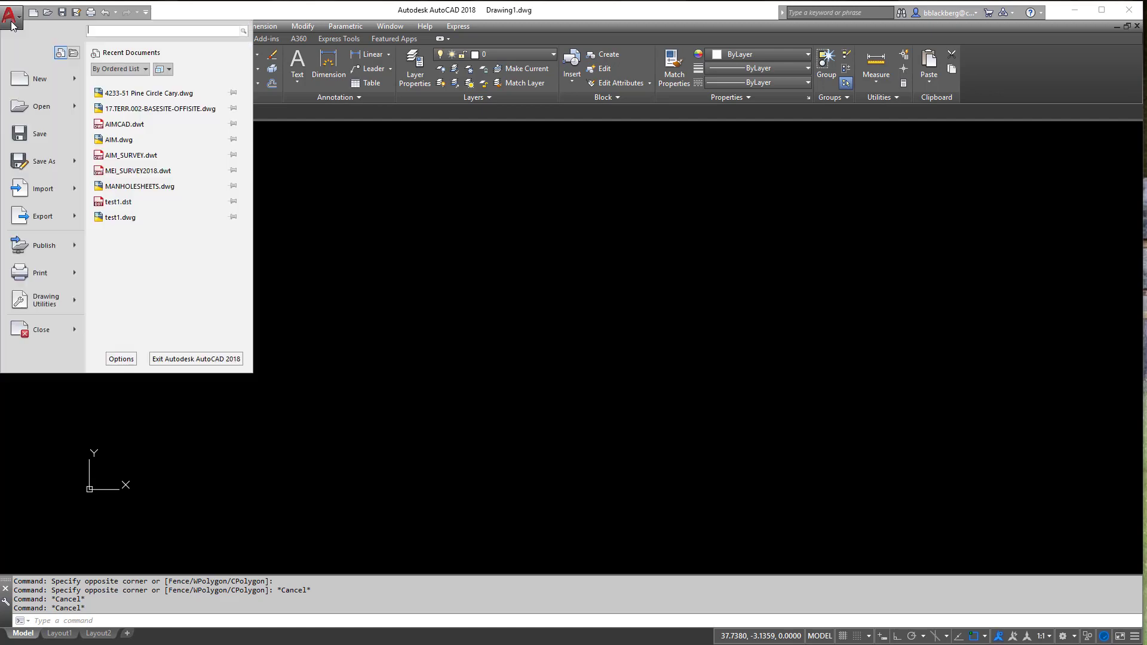
pyautogui.moveTo(42, 113)
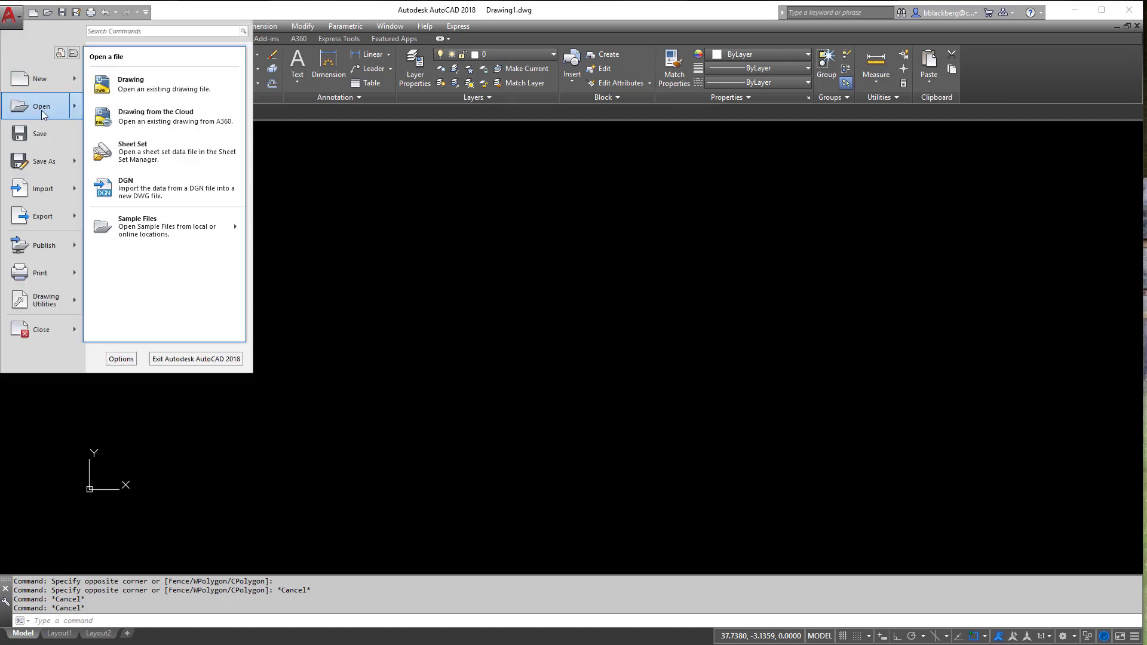
pyautogui.click(41, 110)
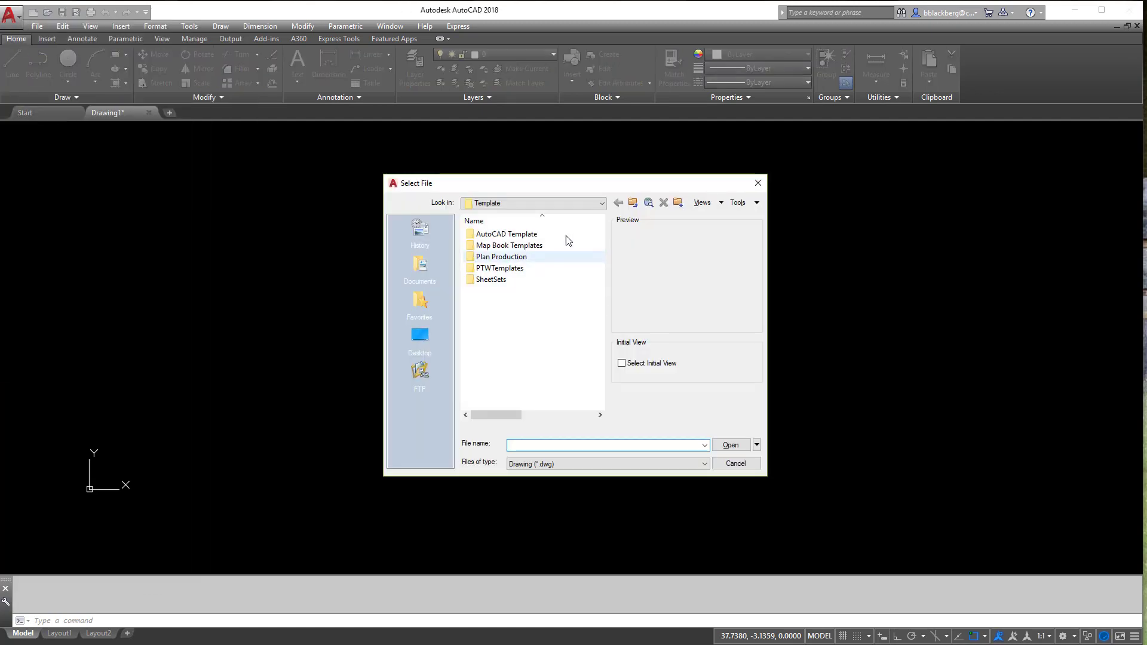
pyautogui.click(547, 202)
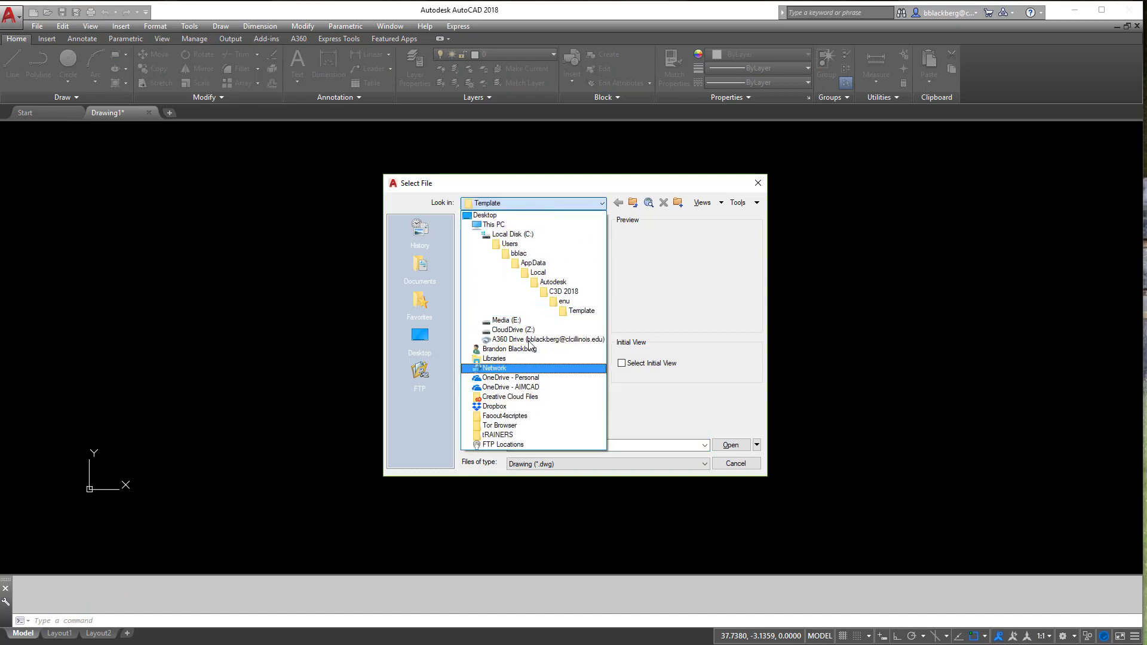
pyautogui.click(516, 388)
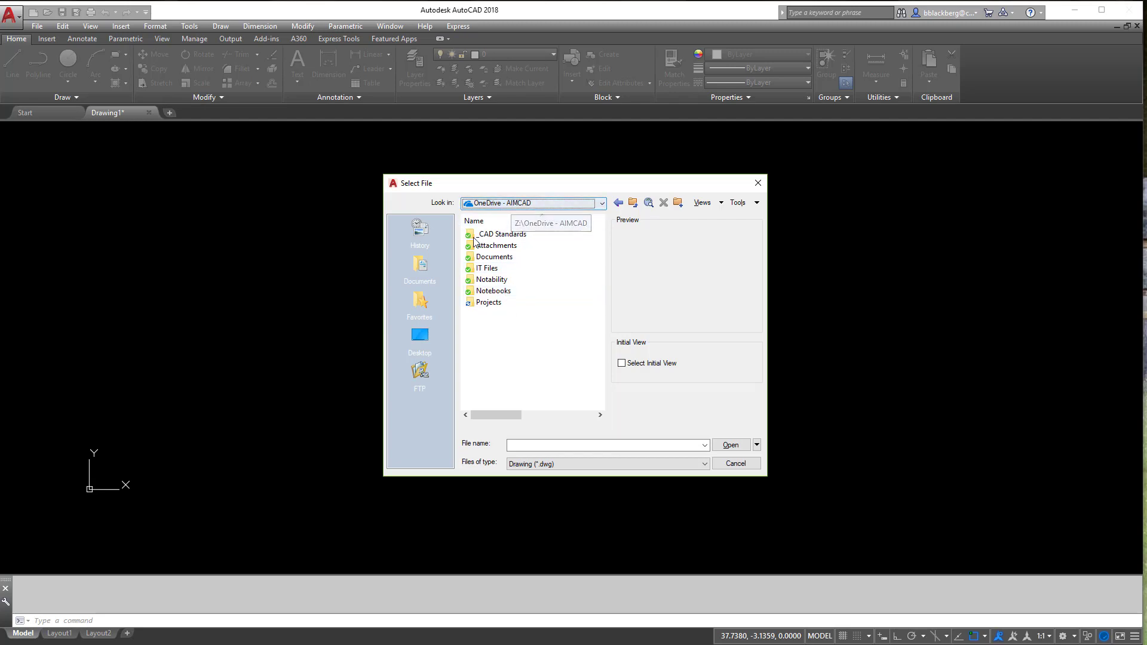
pyautogui.doubleClick(487, 302)
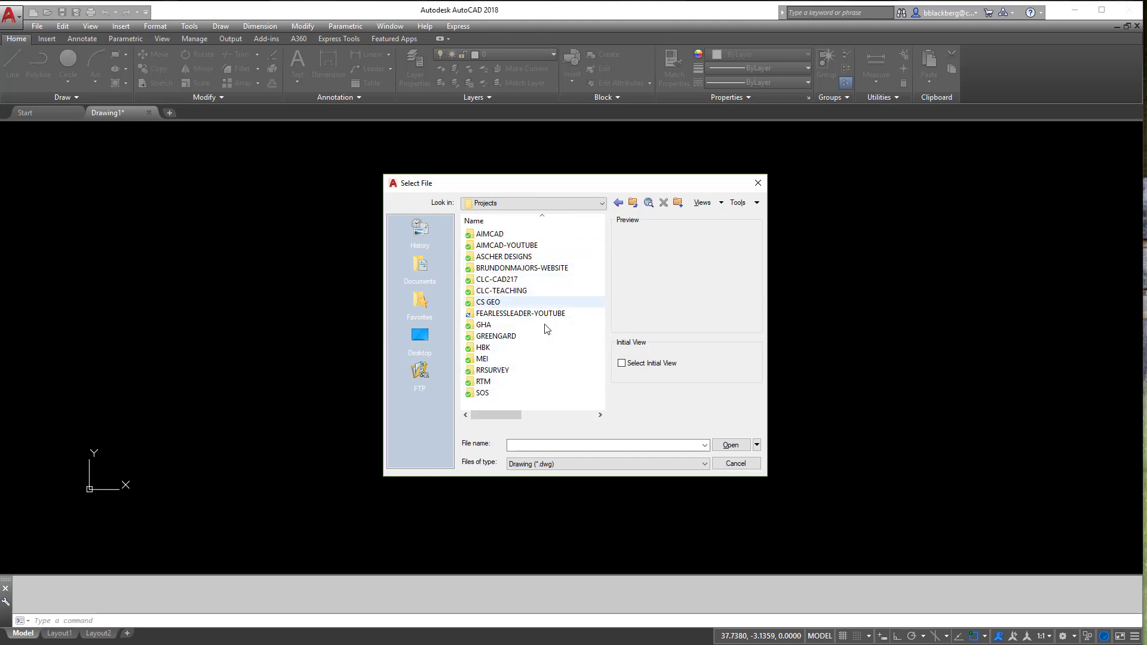
pyautogui.doubleClick(525, 279)
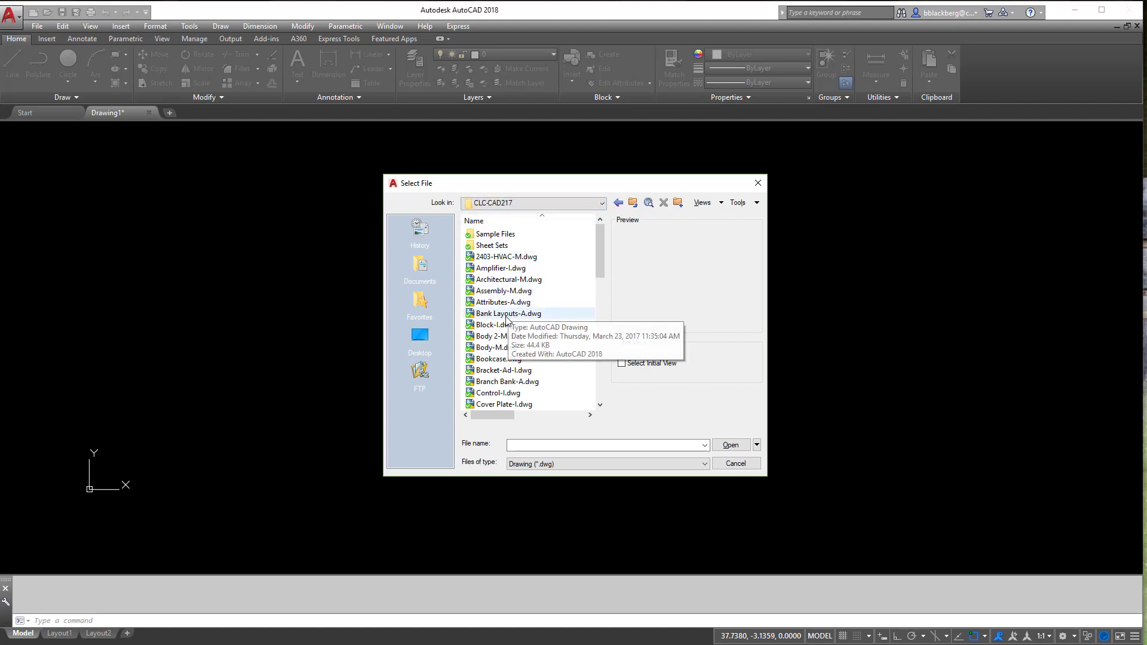
# Preview Bookcase.dwg in the CLC-CAD217 folder and open it.
pyautogui.click(517, 337)
pyautogui.click(513, 359)
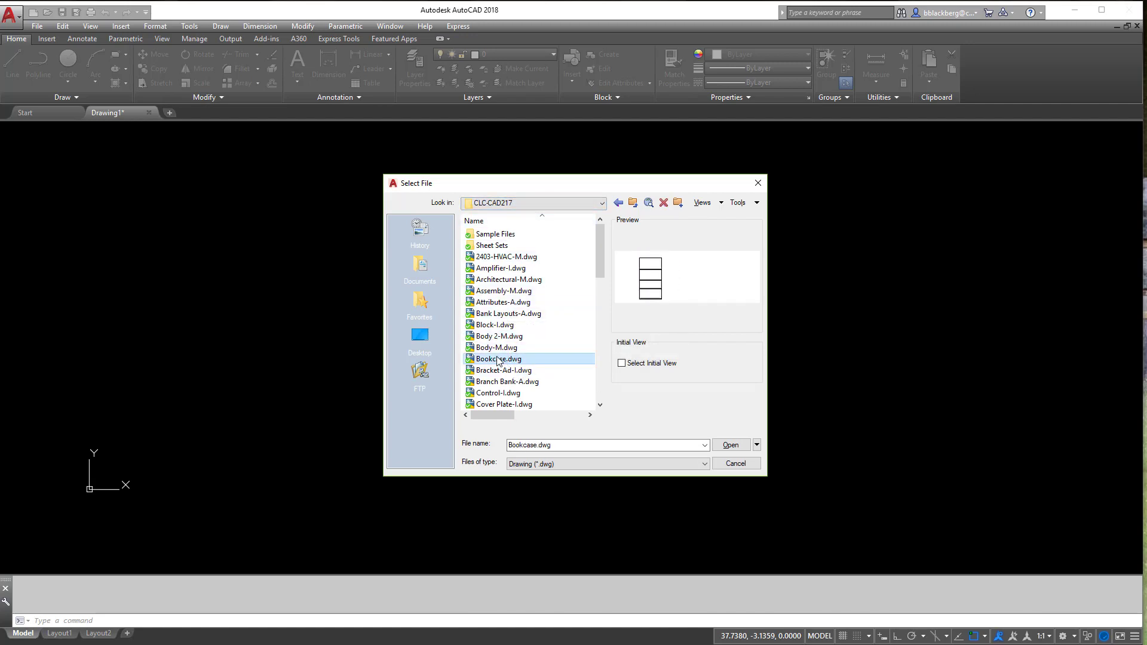
pyautogui.doubleClick(497, 357)
# Examine the bookcase by zooming in and out and panning around the drawing.
pyautogui.scroll(-2, 418, 360)
pyautogui.moveTo(392, 362); pyautogui.dragTo(591, 356, button='middle')
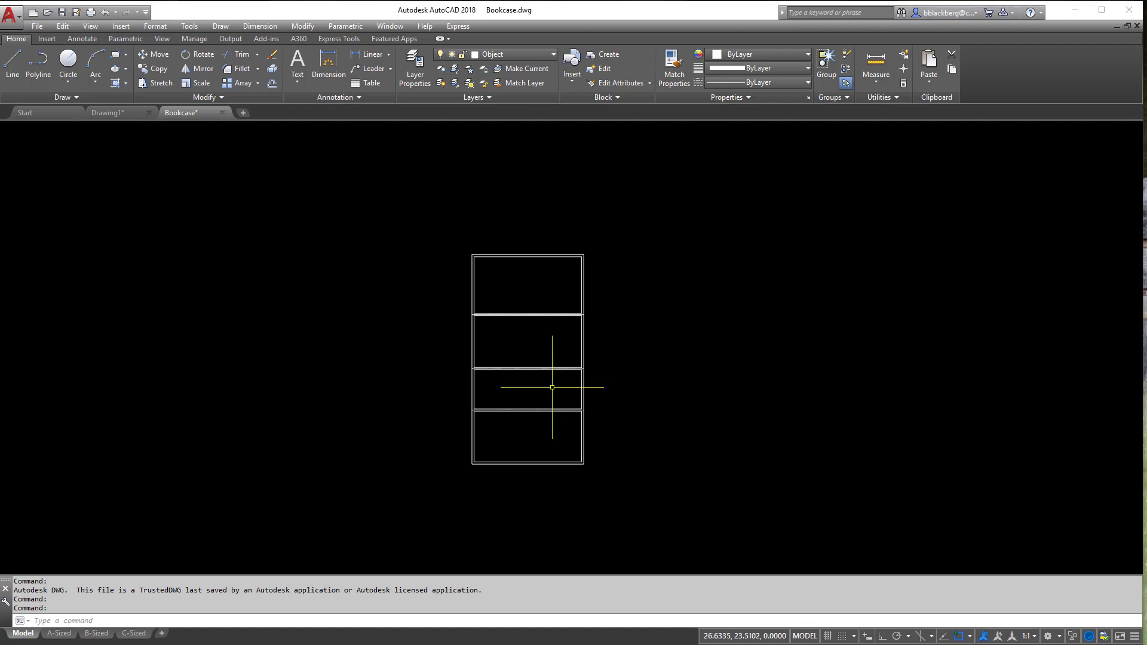
pyautogui.moveTo(550, 387); pyautogui.dragTo(594, 399, button='middle')
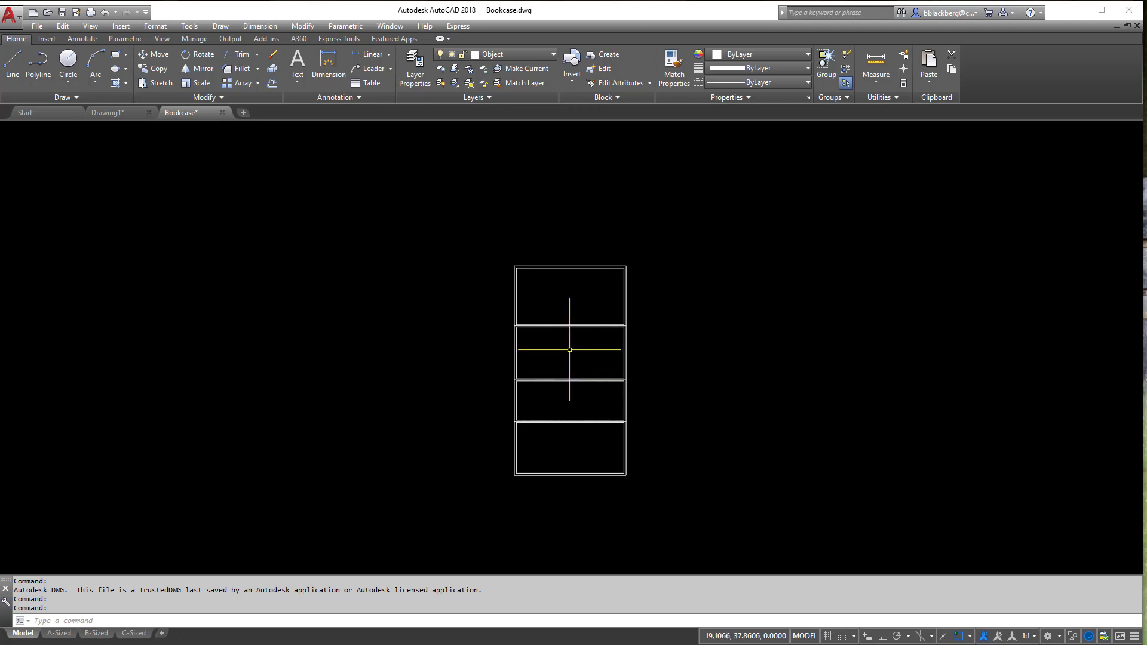
pyautogui.scroll(-1, 568, 353)
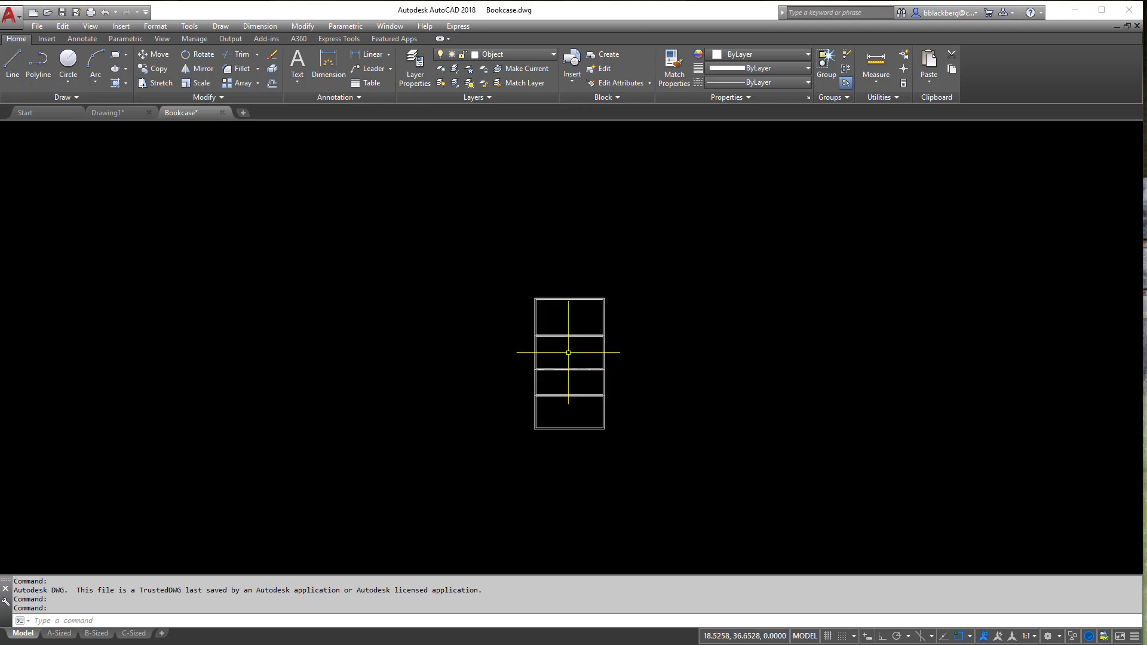
pyautogui.scroll(-5, 569, 352)
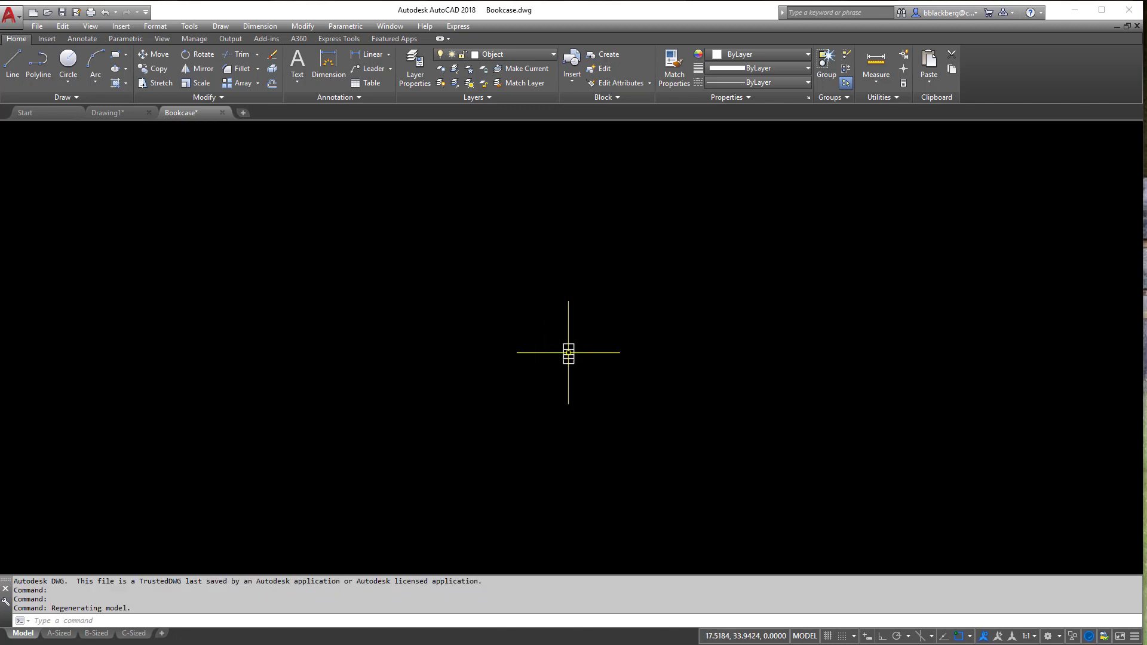
pyautogui.scroll(6, 568, 353)
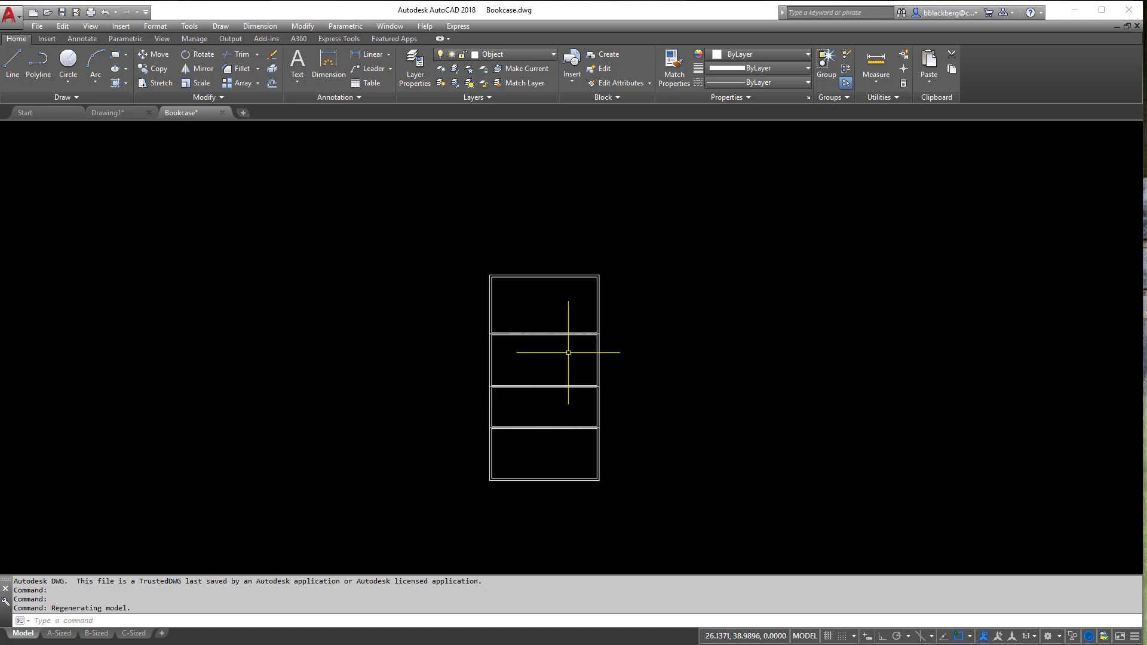
pyautogui.scroll(2, 568, 353)
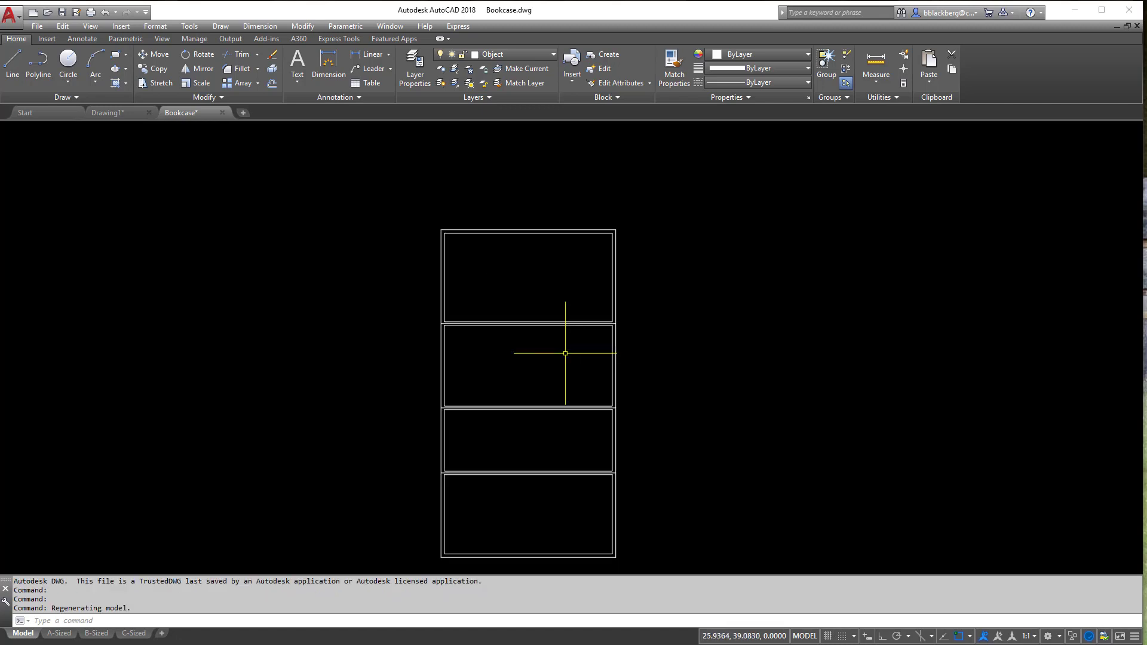
pyautogui.moveTo(558, 358)
pyautogui.mouseDown(button='middle')
pyautogui.moveTo(572, 356)
pyautogui.moveTo(544, 287)
pyautogui.moveTo(502, 308)
pyautogui.moveTo(617, 307)
pyautogui.moveTo(583, 320)
pyautogui.mouseUp(button='middle')
pyautogui.scroll(-4, 544, 326)
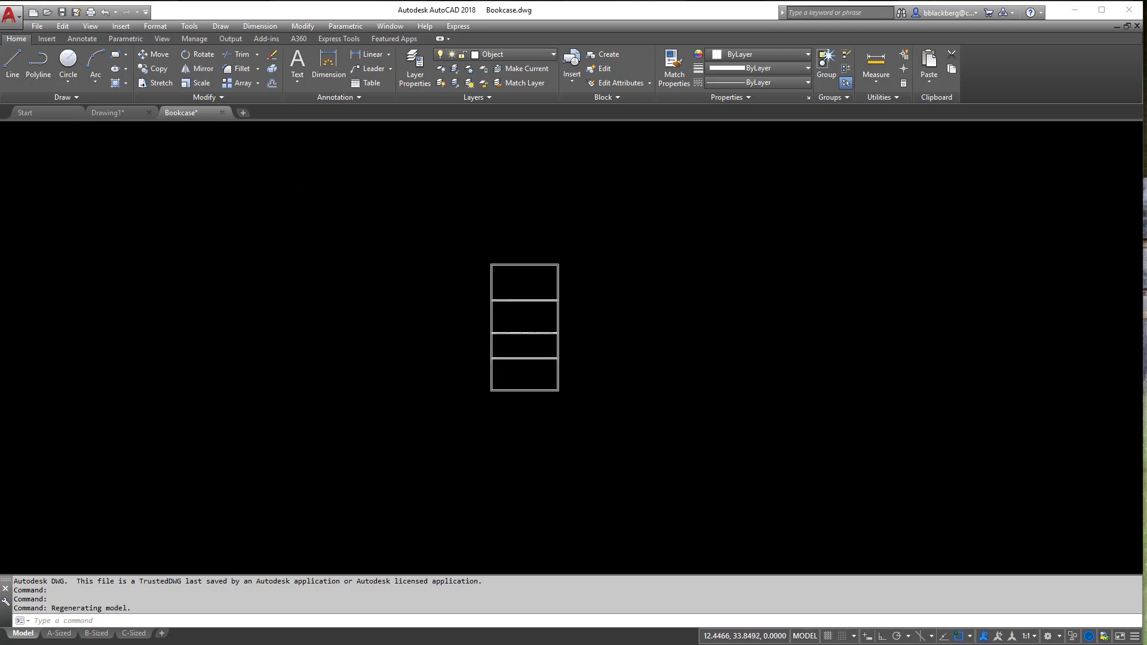
pyautogui.scroll(6, 519, 310)
pyautogui.scroll(-4, 521, 319)
pyautogui.moveTo(520, 319)
pyautogui.mouseDown(button='middle')
pyautogui.moveTo(596, 312)
pyautogui.moveTo(574, 348)
pyautogui.mouseUp(button='middle')
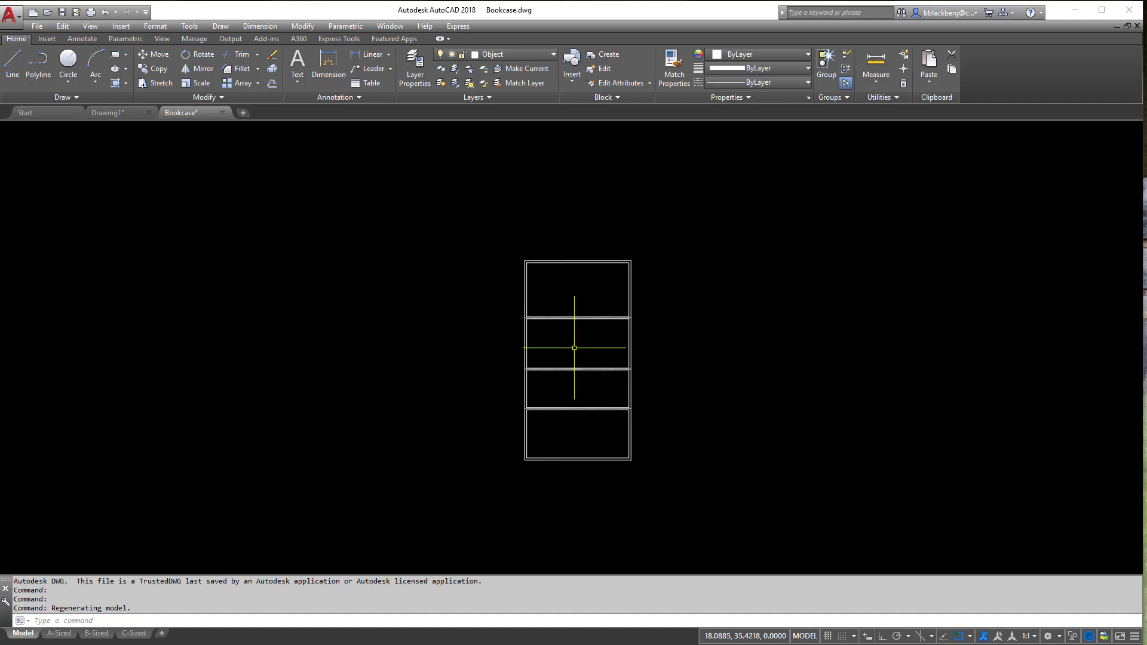
pyautogui.click(89, 29)
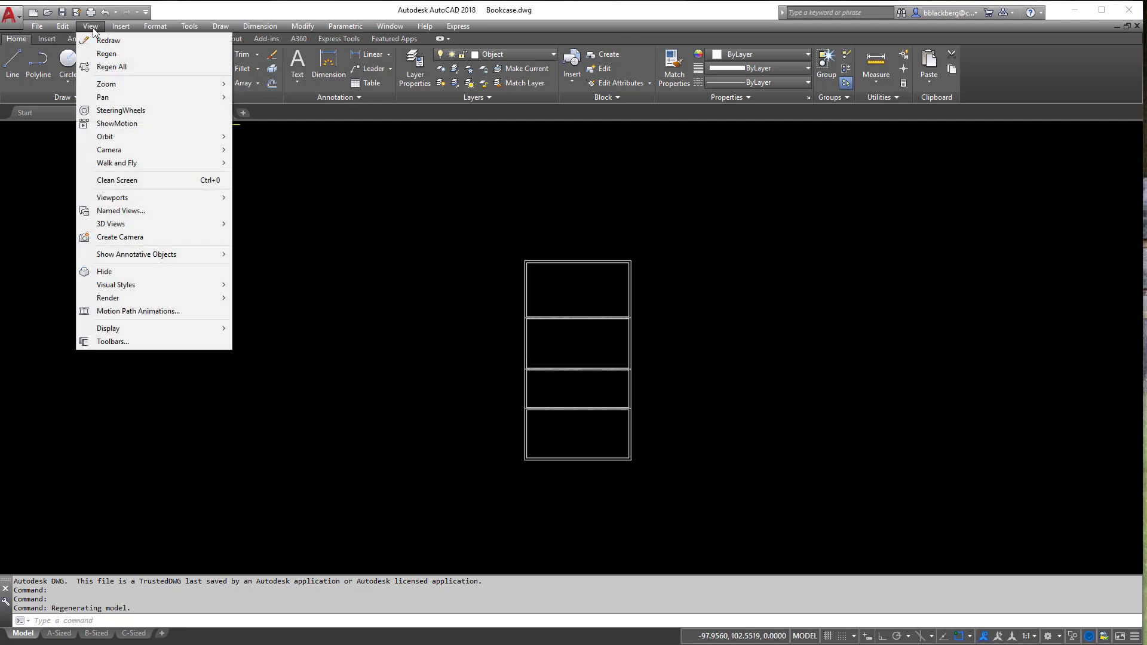
pyautogui.click(90, 27)
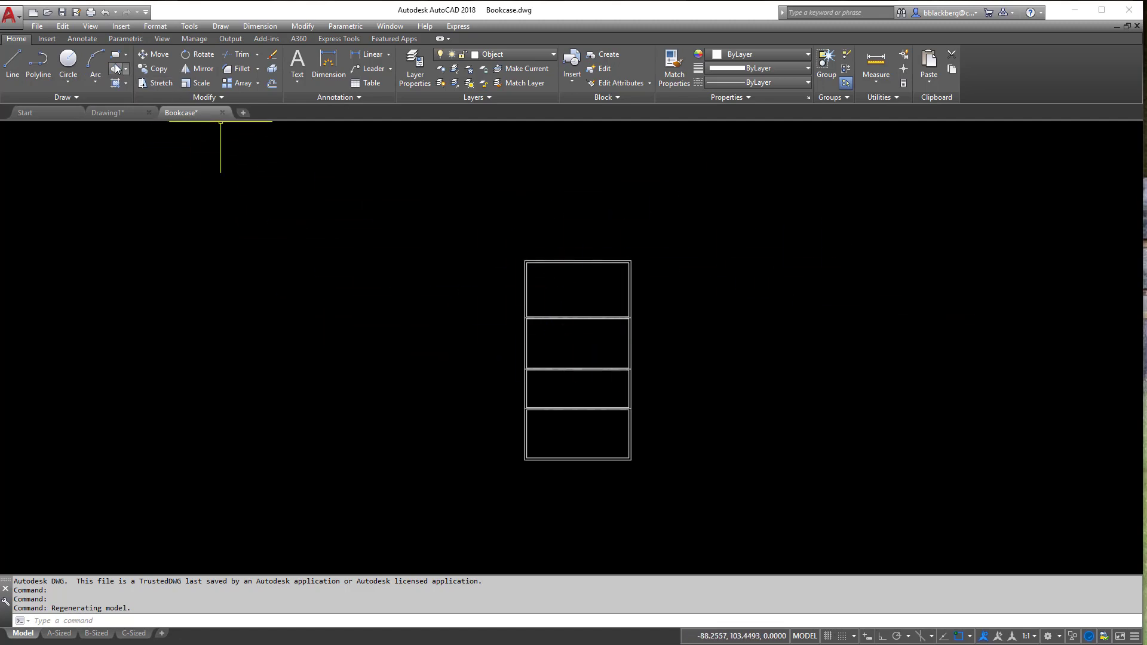
pyautogui.click(160, 38)
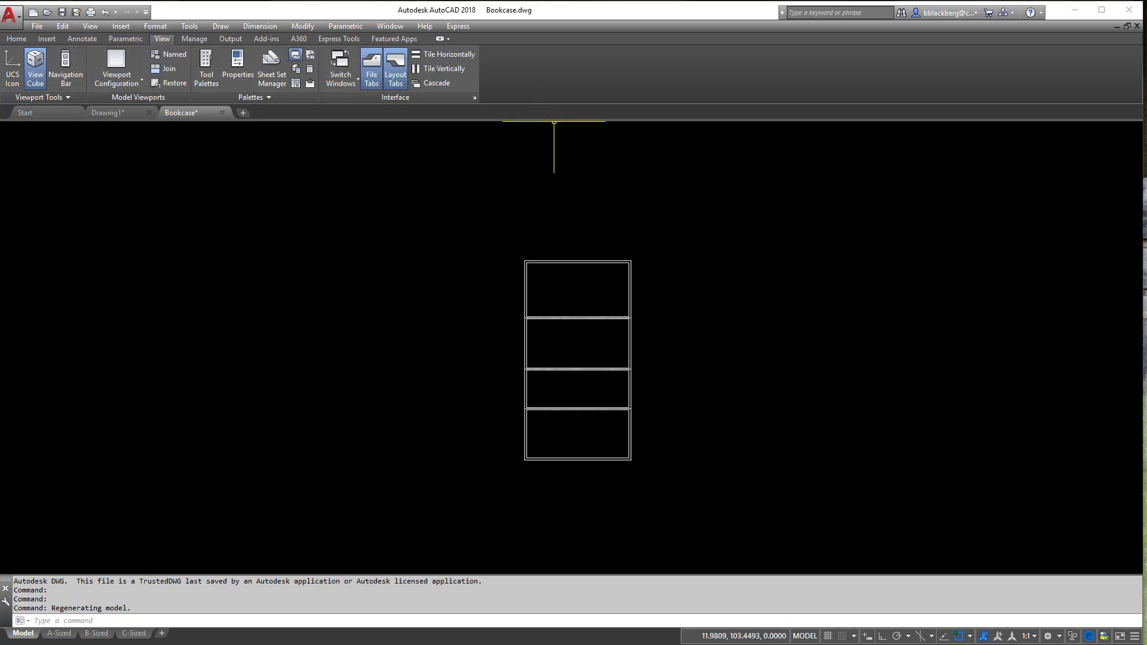
pyautogui.click(25, 41)
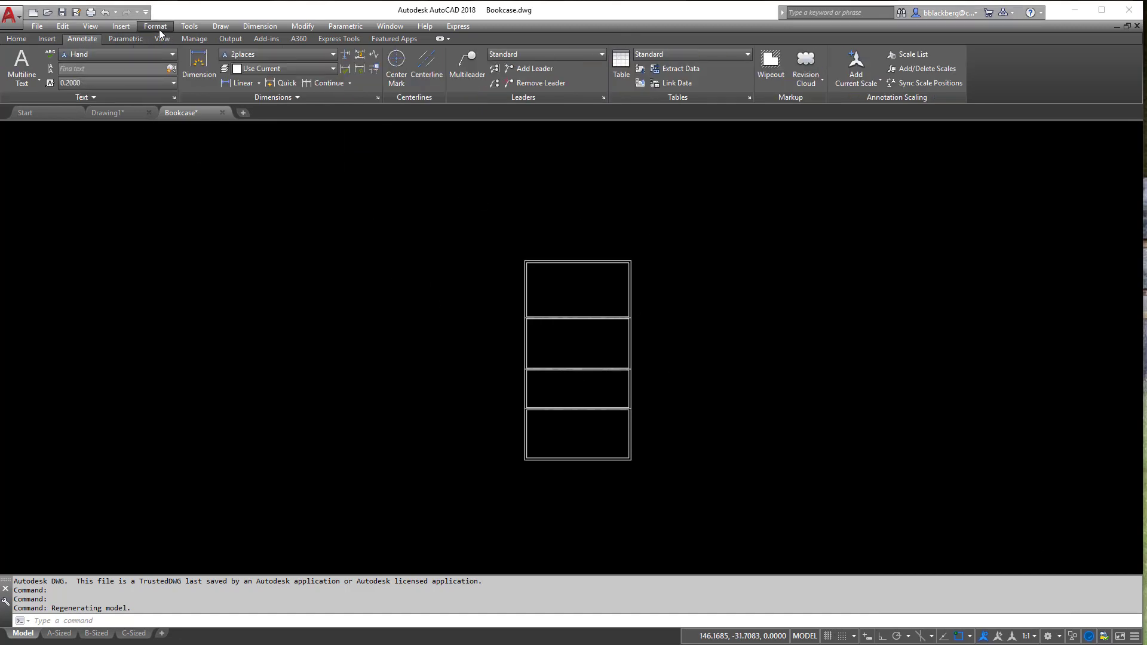
# Zoom with a window drawn around the bookcase, and zoom to the drawing's extents.
pyautogui.click(91, 27)
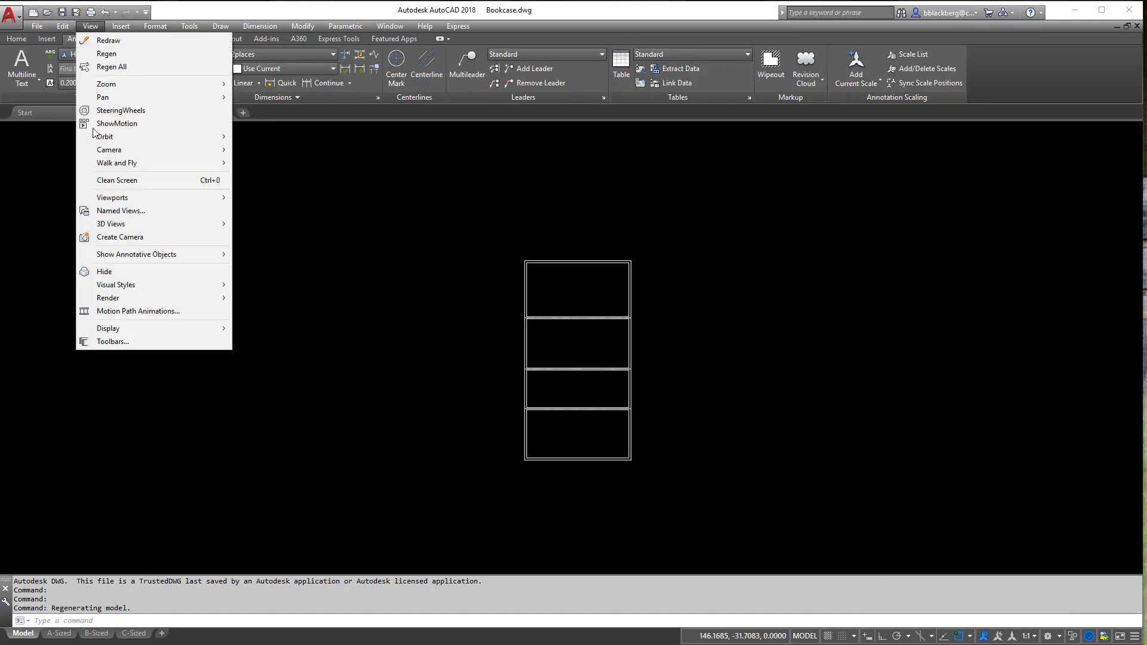
pyautogui.moveTo(118, 82)
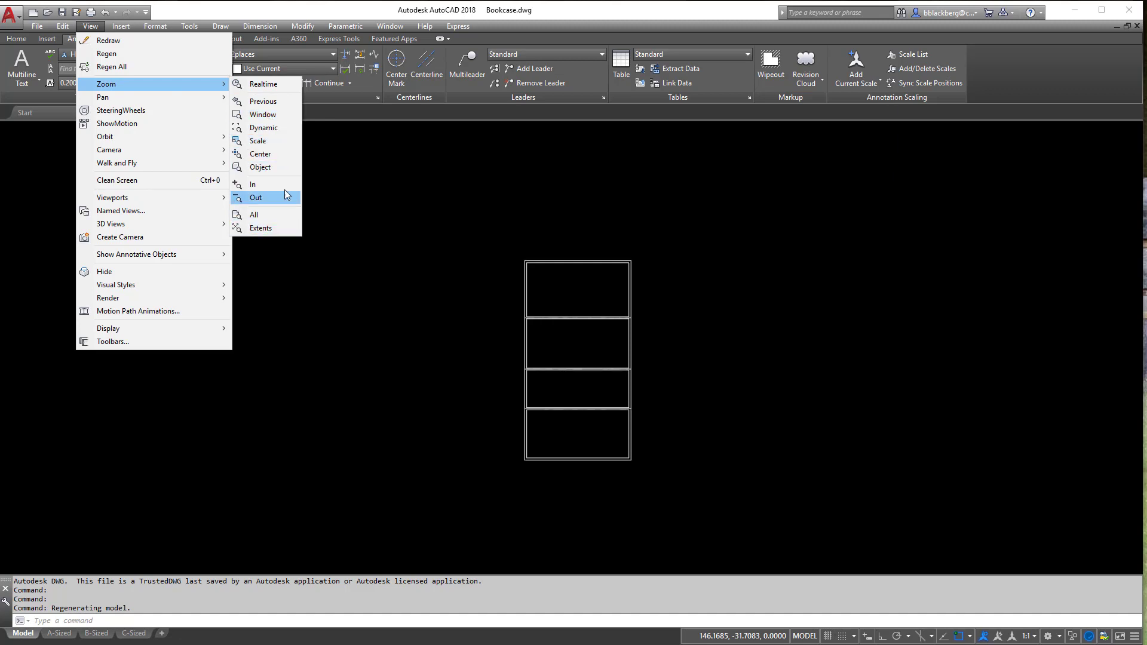
pyautogui.click(261, 114)
pyautogui.click(482, 213)
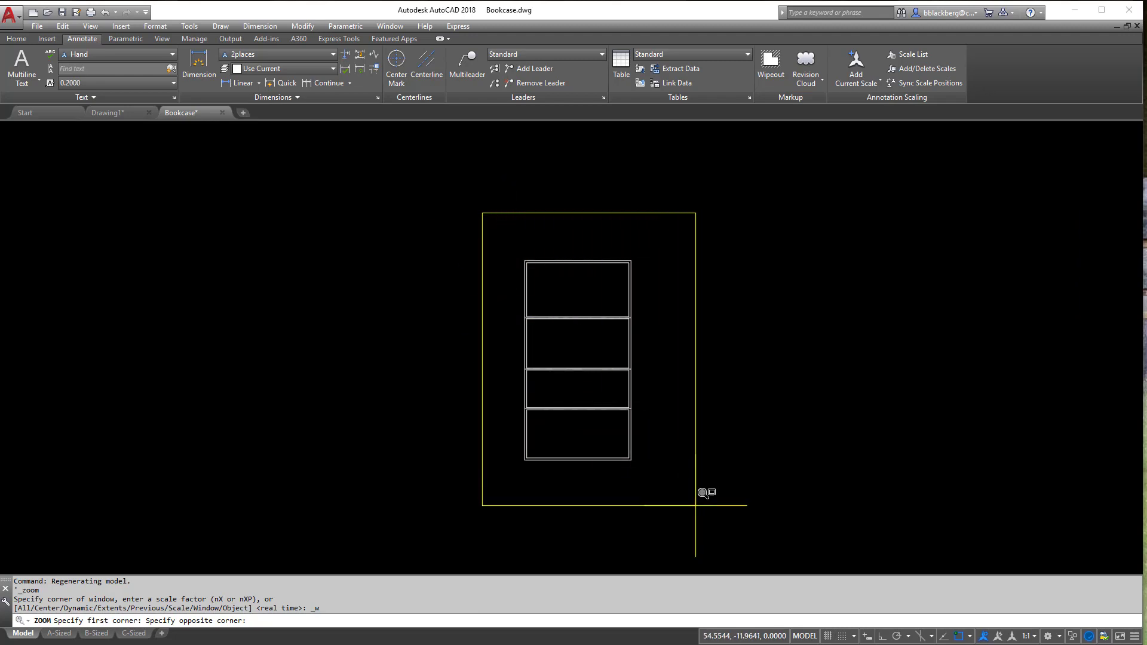
pyautogui.click(691, 508)
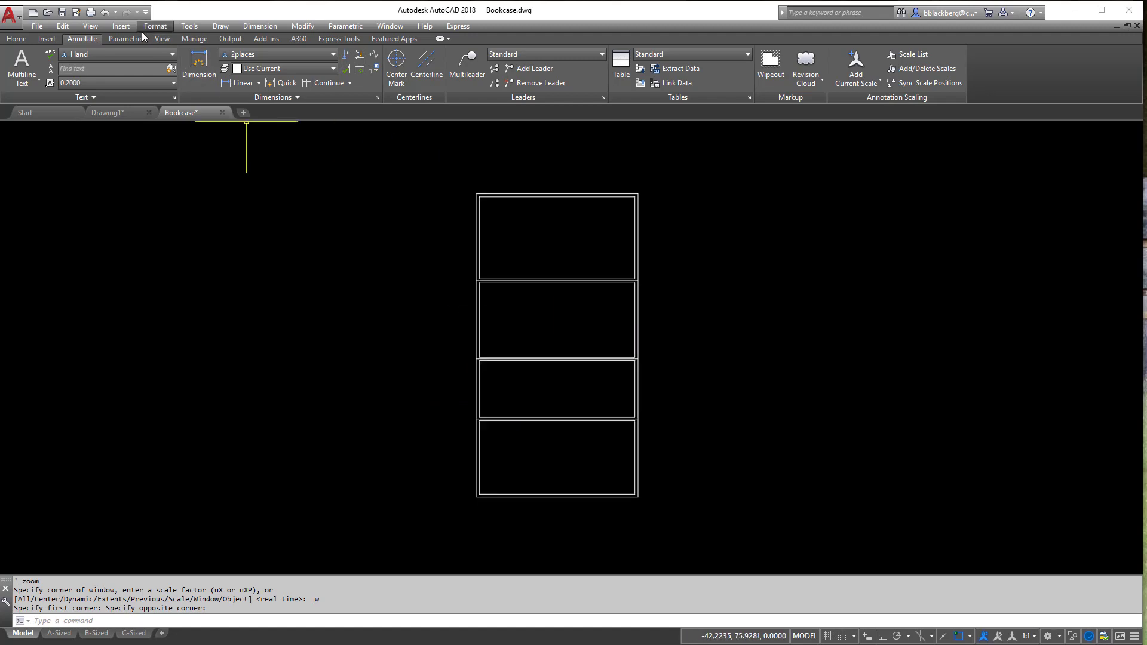
pyautogui.click(91, 27)
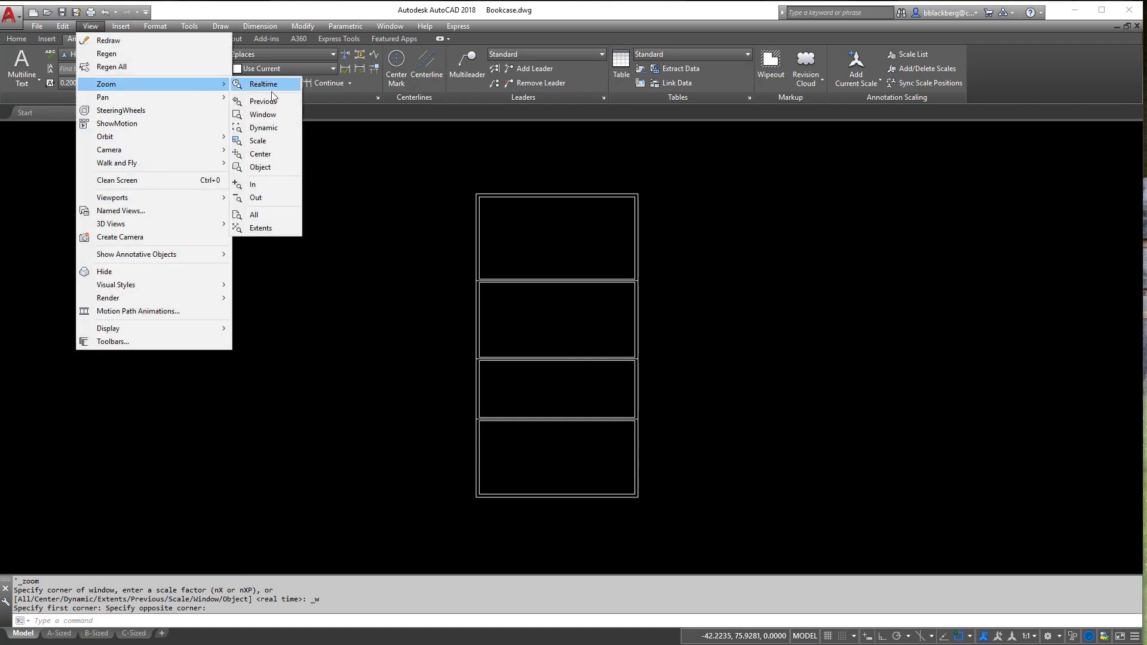
pyautogui.click(261, 230)
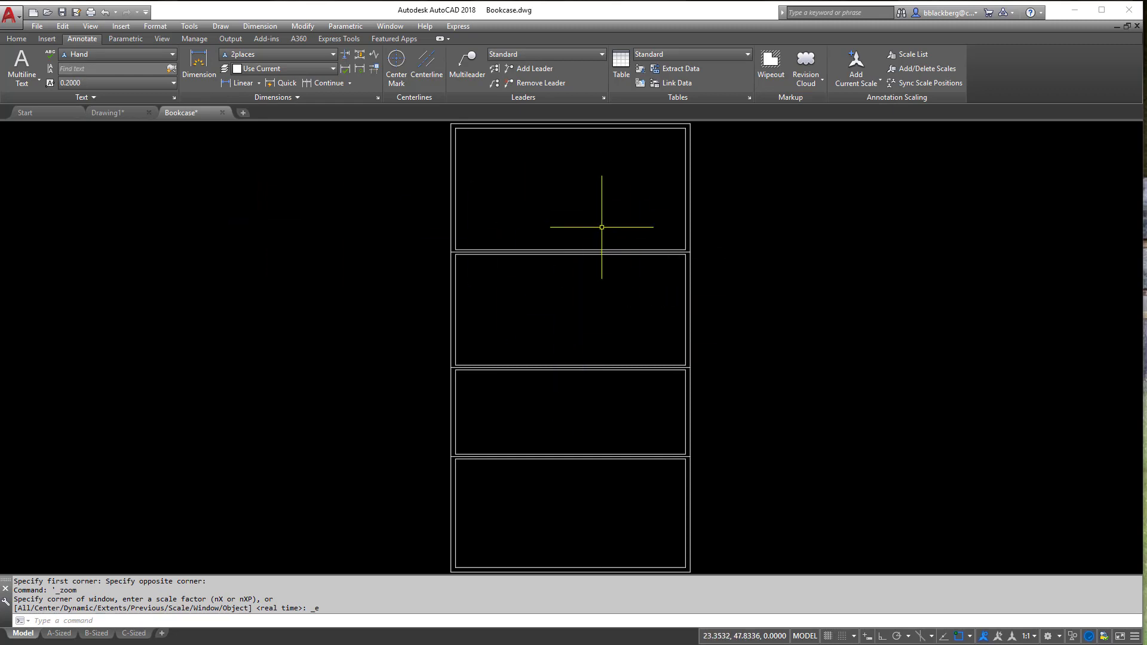
# Zoom far out and pan until the tiny bookcase leaves a large empty area below and to its left.
pyautogui.scroll(-15, 604, 256)
pyautogui.moveTo(499, 397); pyautogui.dragTo(676, 255, button='middle')
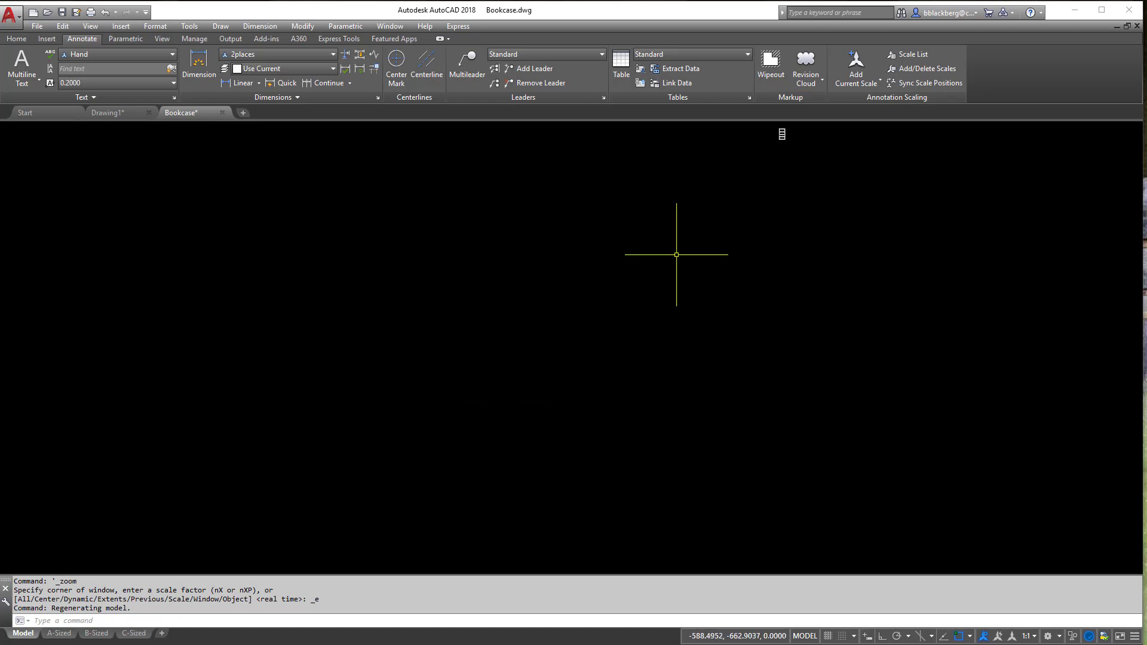
pyautogui.press('Escape')
pyautogui.press('Escape')
pyautogui.write('cx')
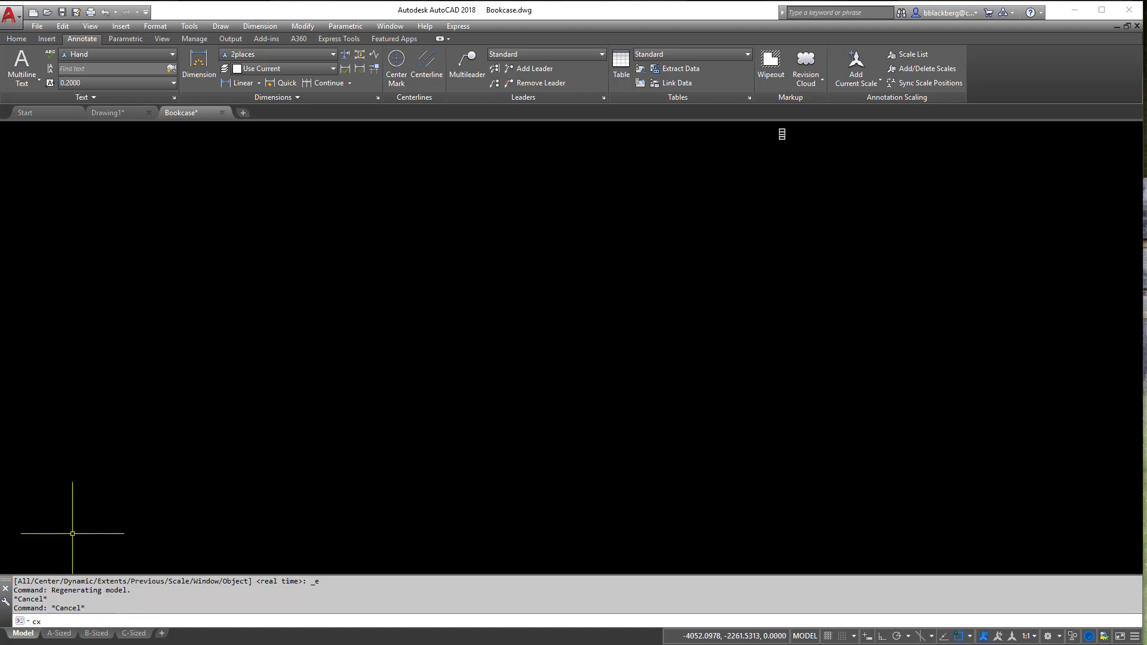
pyautogui.press('Return')
pyautogui.click(49, 538)
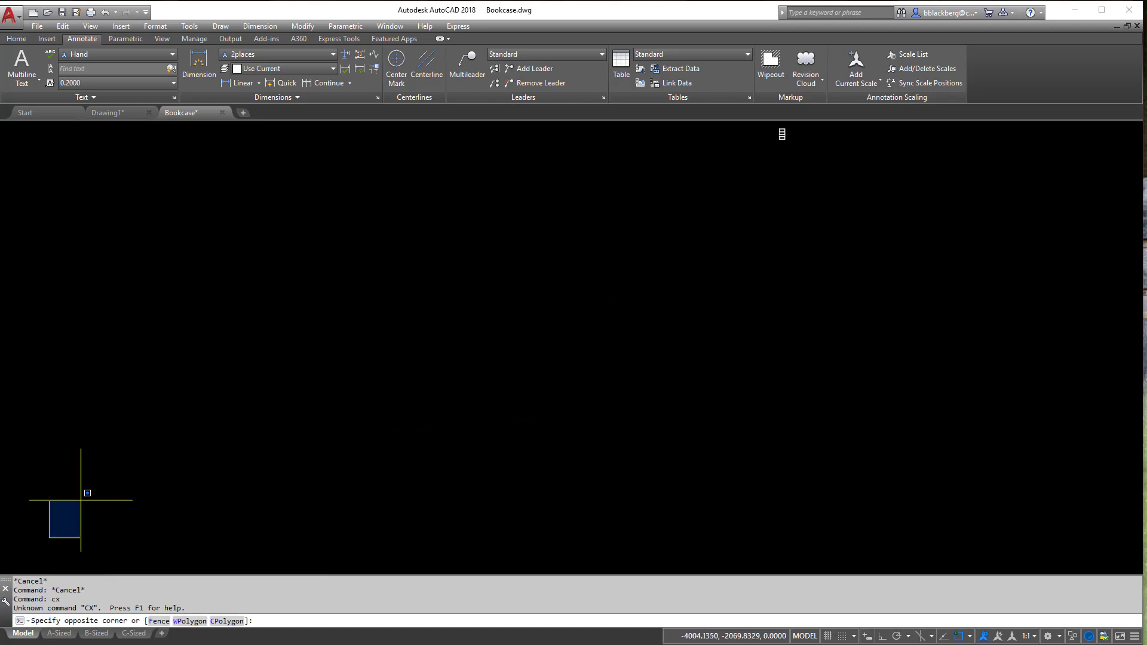
pyautogui.press('Escape')
# Draw a small circle in the empty space far below and to the left of the bookcase.
pyautogui.write('c')
pyautogui.press('Return')
pyautogui.click(74, 524)
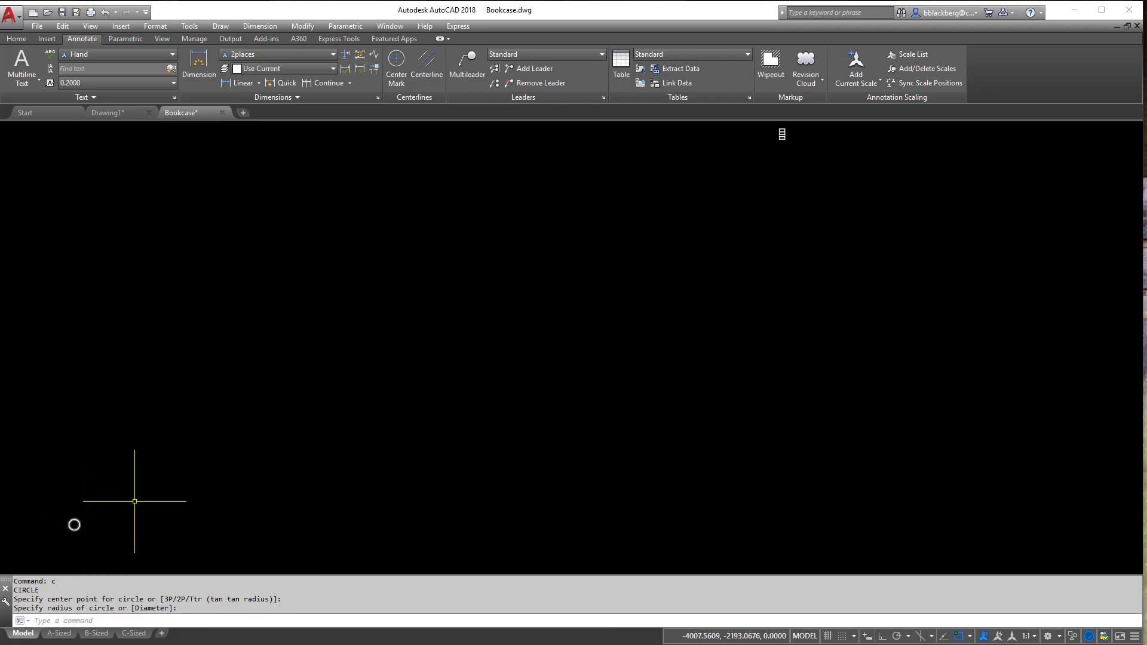
# Zoom back in on the bookcase and run Zoom Extents to fit all objects in view.
pyautogui.scroll(-4, 385, 420)
pyautogui.scroll(9, 548, 304)
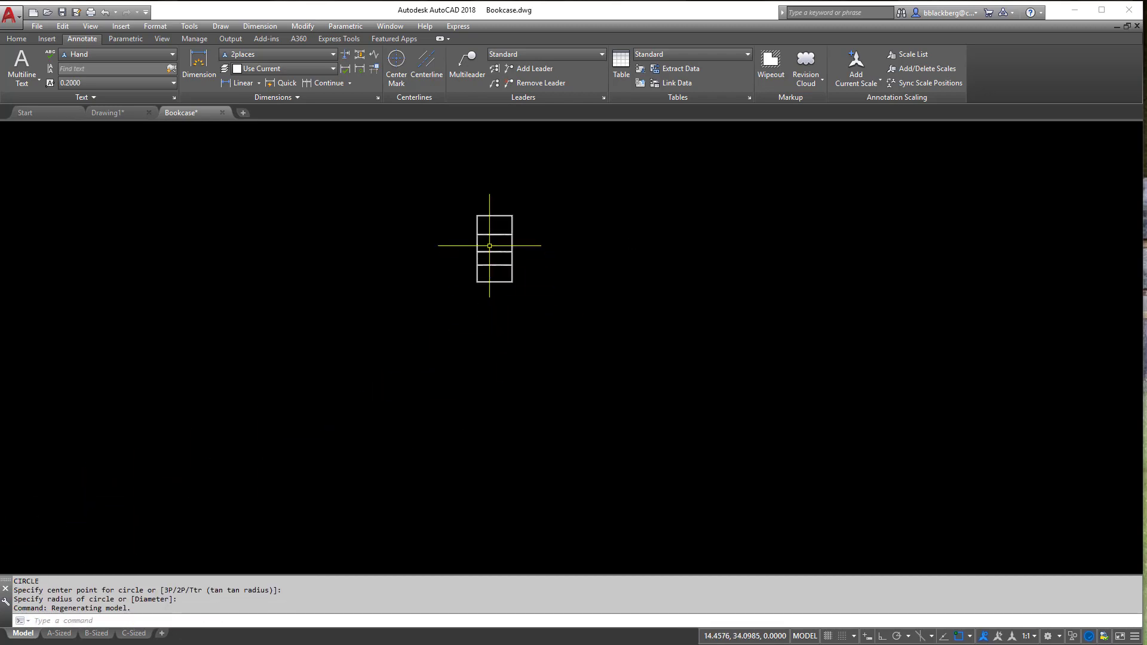
pyautogui.scroll(5, 489, 246)
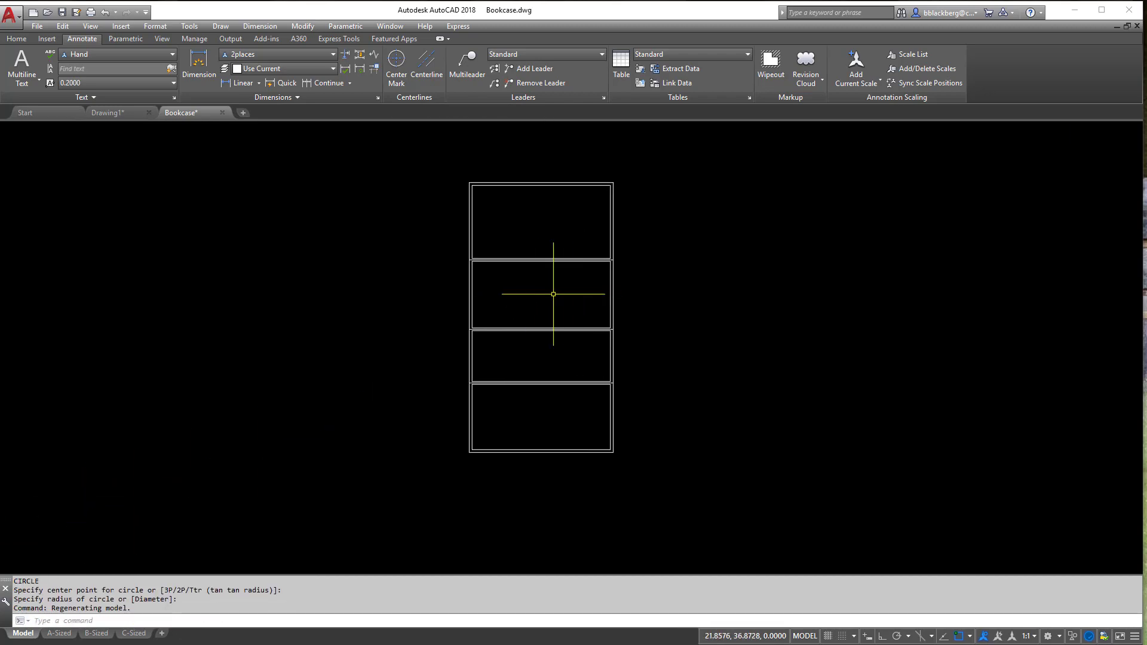
pyautogui.write('z')
pyautogui.press('Return')
pyautogui.write('e')
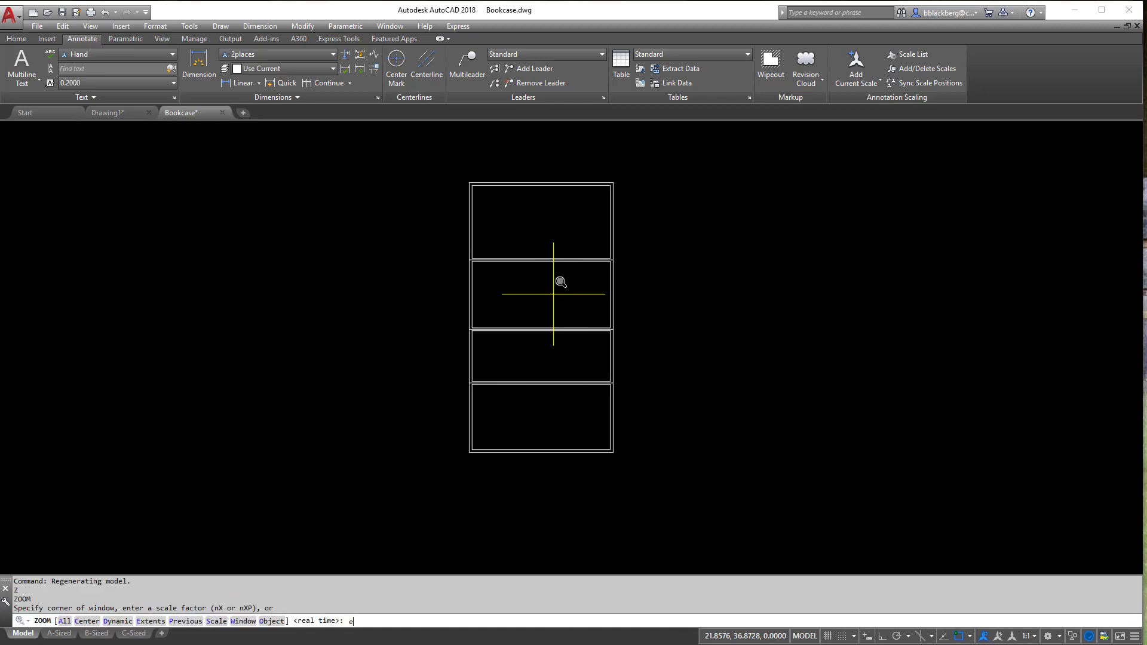
pyautogui.press('Return')
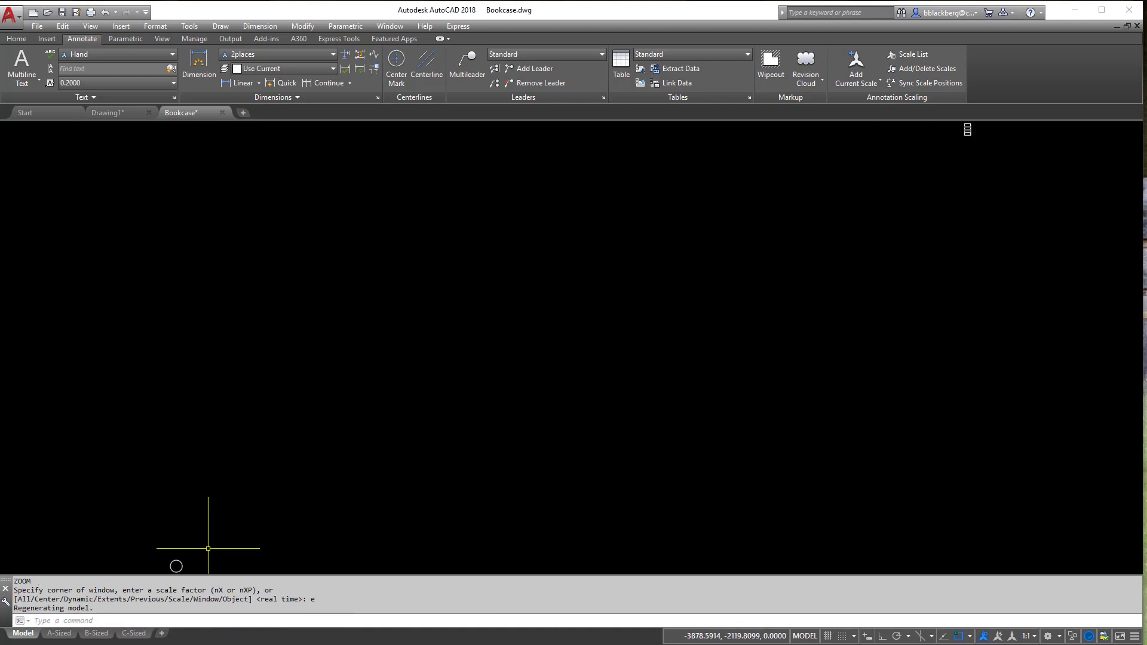
# Delete the small circle far from the bookcase and zoom to the drawing's extents.
pyautogui.click(180, 565)
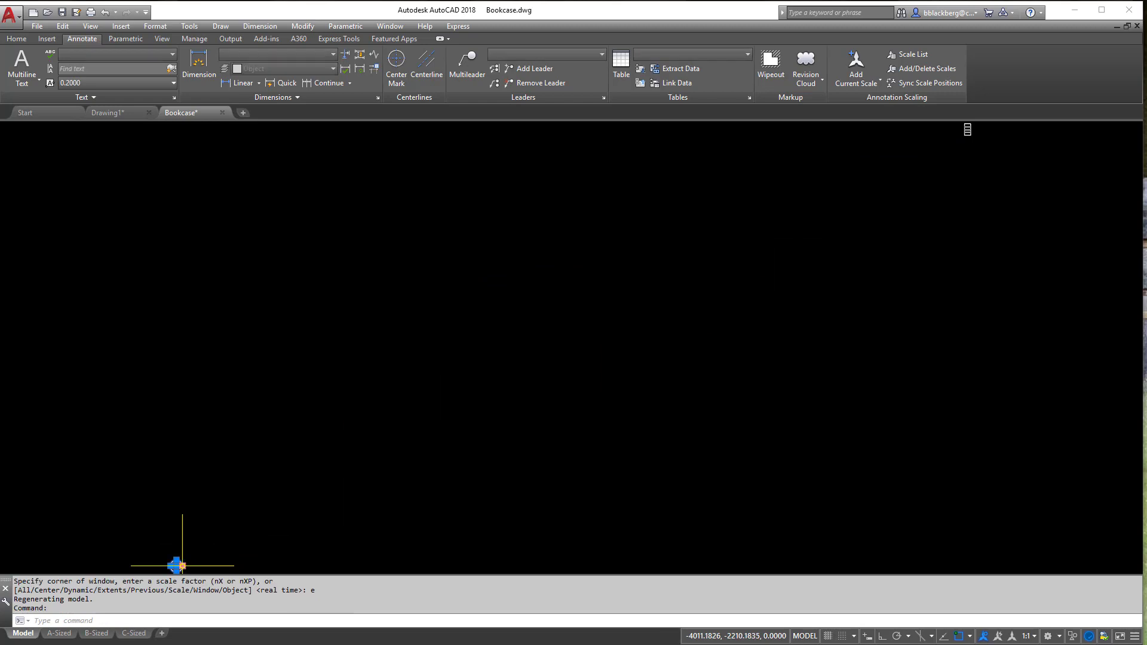
pyautogui.press('Delete')
pyautogui.write('z')
pyautogui.press('Return')
pyautogui.write('e')
pyautogui.press('Return')
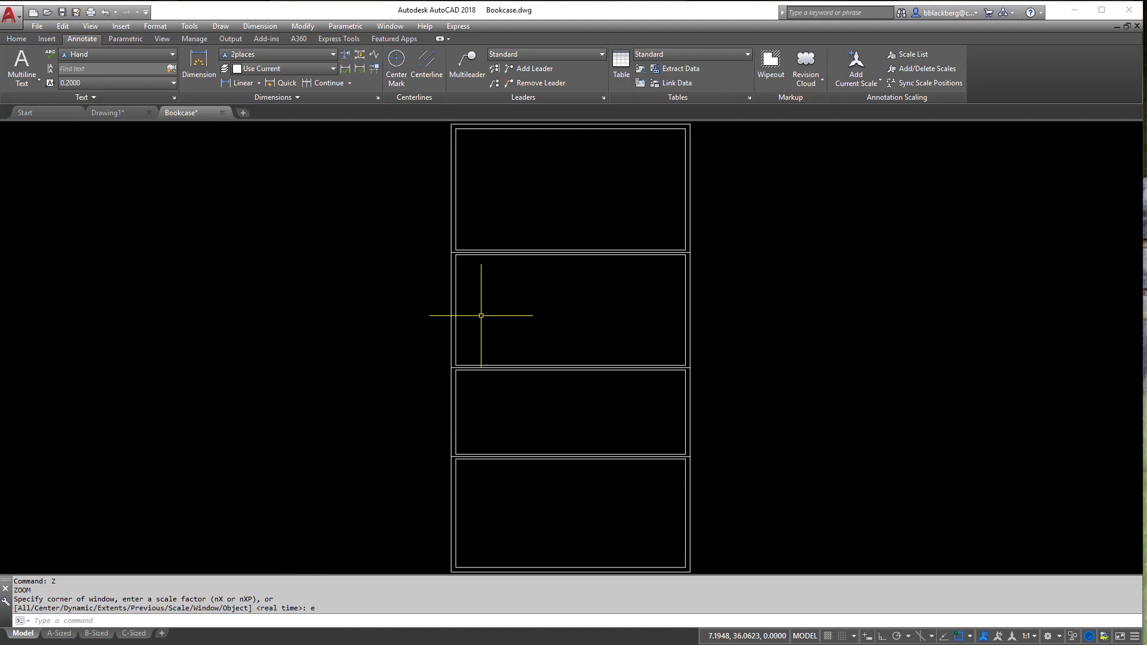
pyautogui.click(91, 26)
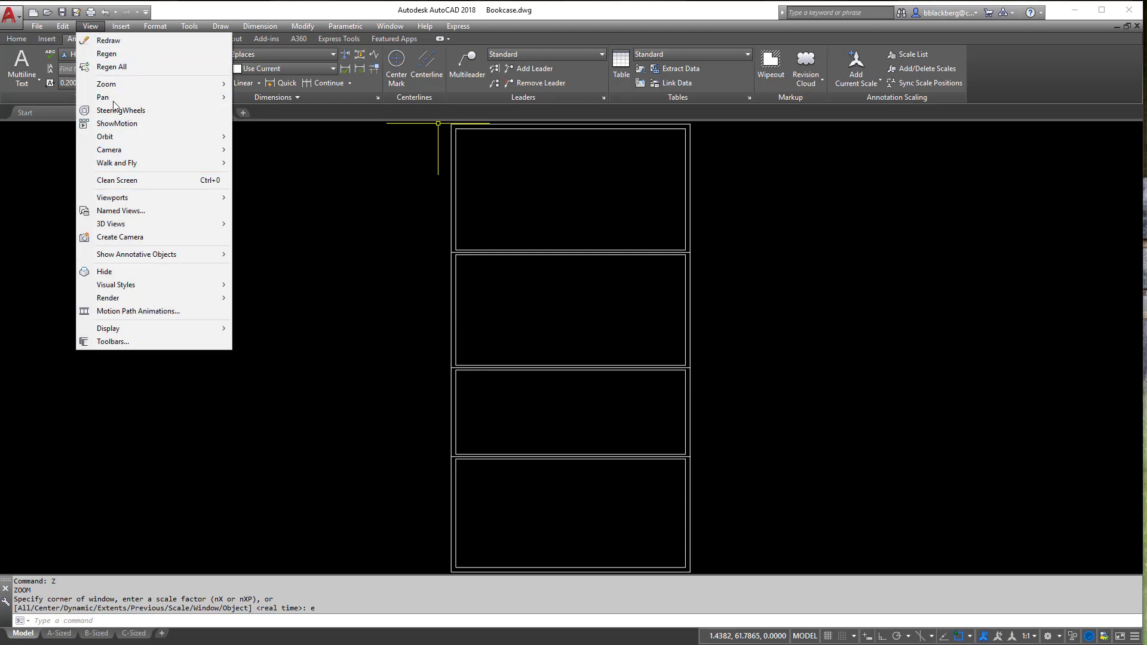
pyautogui.click(94, 27)
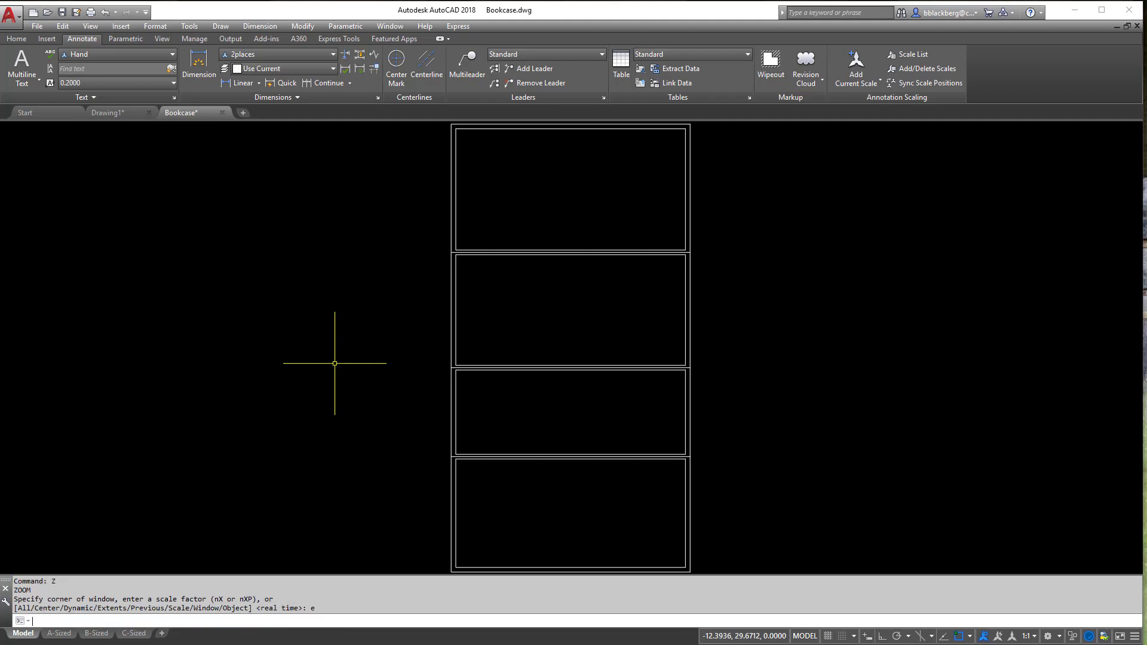
# Run Zoom Window and draw a loose window around the bookcase, leaving empty space on all sides.
pyautogui.write('z')
pyautogui.press('Return')
pyautogui.write('w')
pyautogui.press('Return')
pyautogui.scroll(-6, 335, 363)
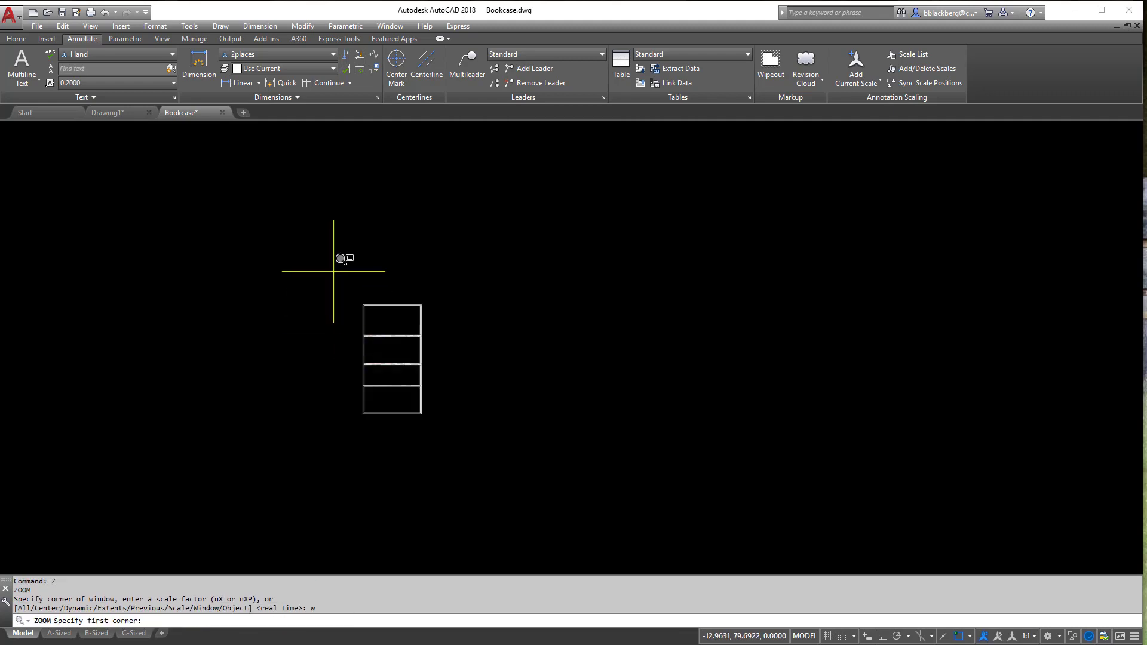
pyautogui.click(333, 272)
pyautogui.click(492, 470)
pyautogui.press('Escape')
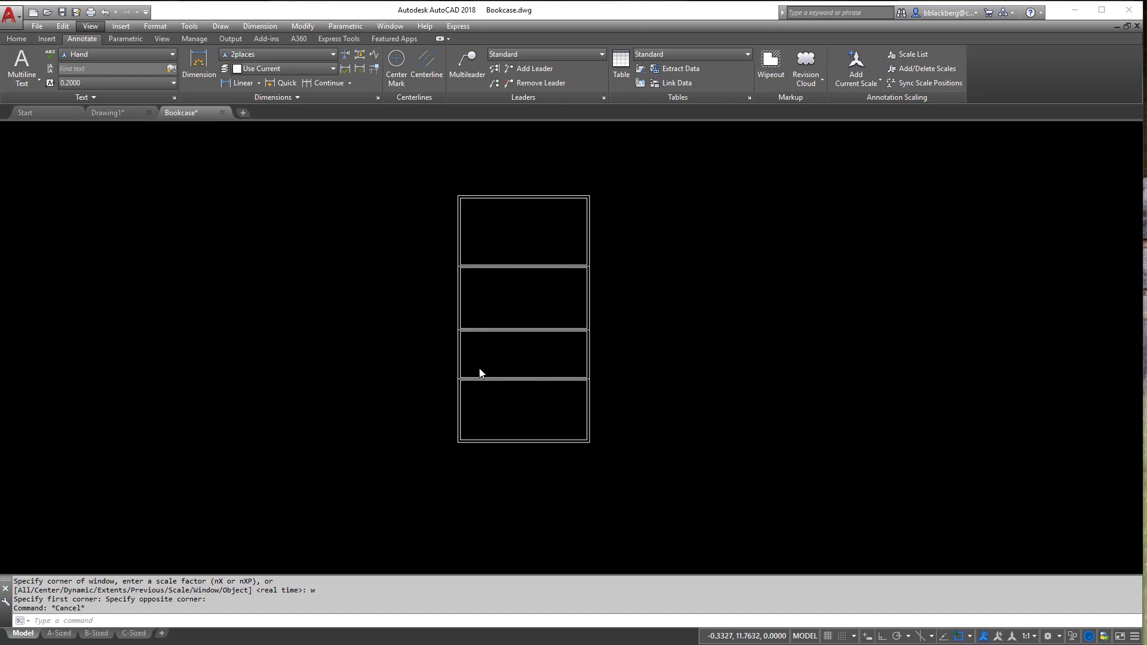
pyautogui.click(438, 345)
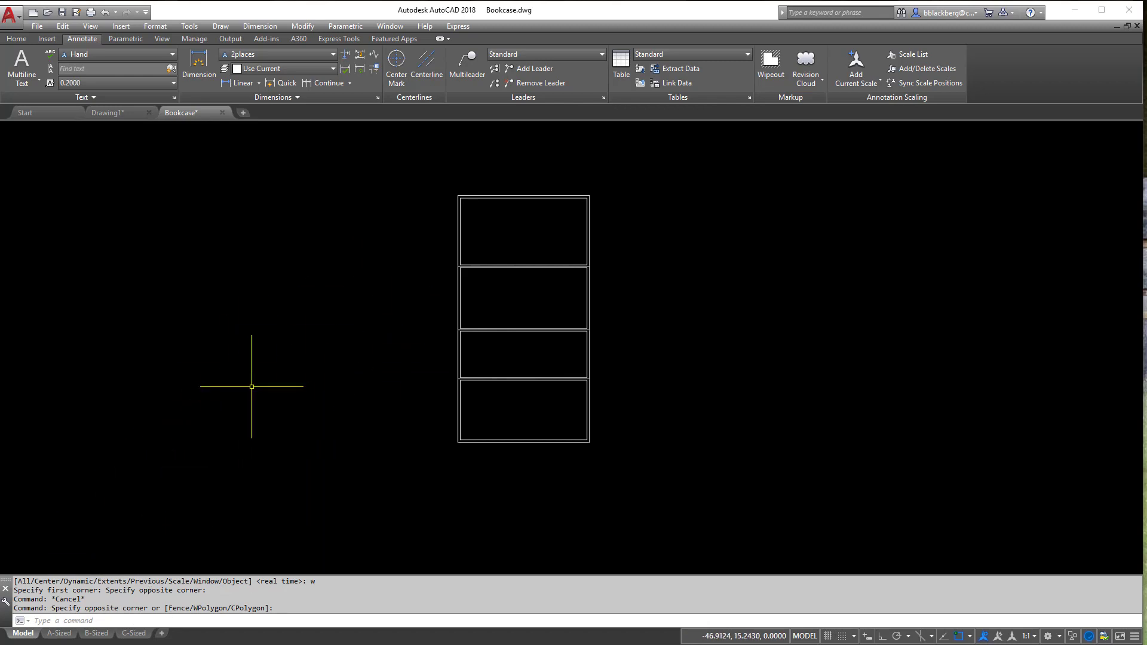
# Zoom to the extents so the bookcase fills the height of the view.
pyautogui.write('Z')
pyautogui.press('Return')
pyautogui.write('e')
pyautogui.press('Return')
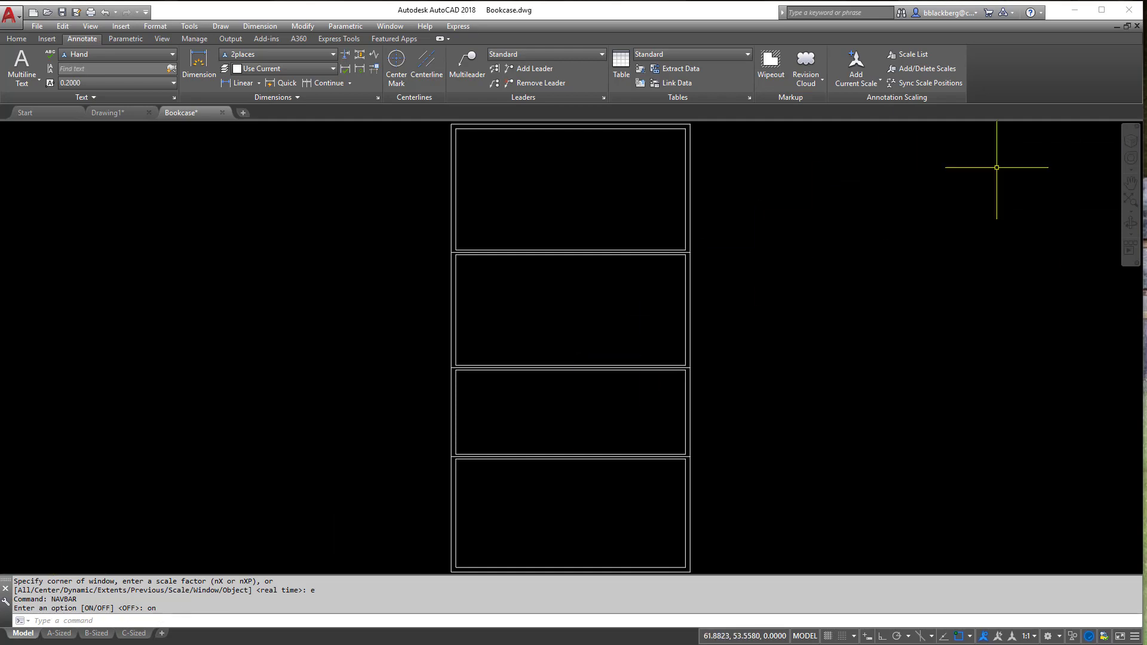
# Toggle the ViewCube and display the SteeringWheels navigation wheel.
pyautogui.click(1131, 139)
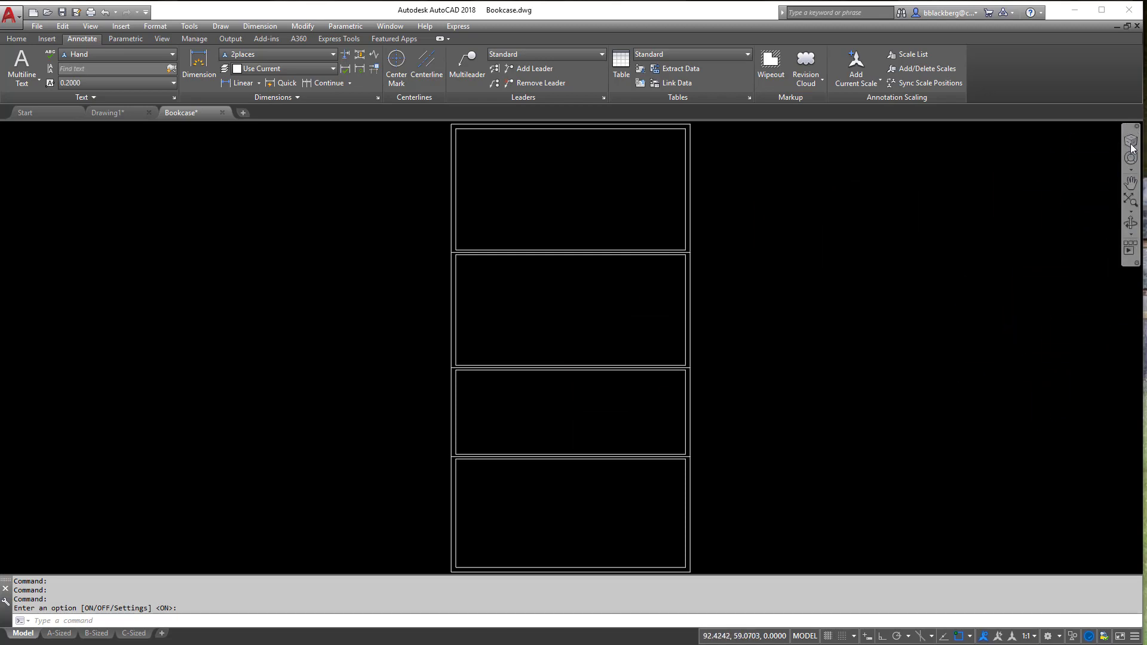
pyautogui.click(1130, 159)
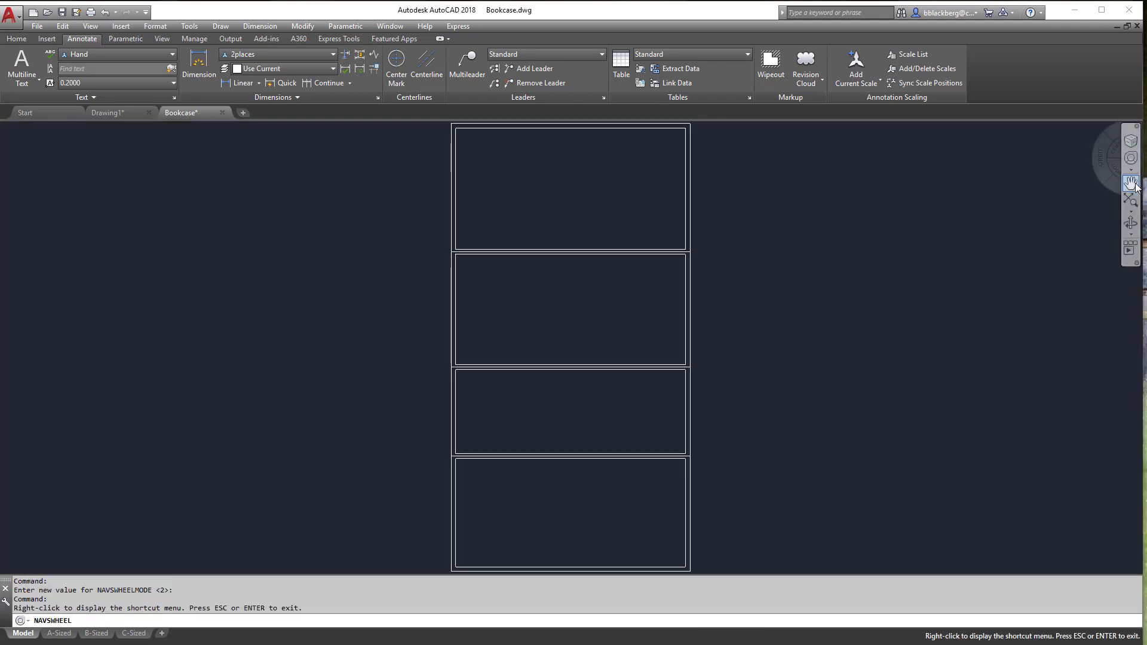
# Move the bookcase down and to the left in the view with the Pan tool, and run Zoom Extents.
pyautogui.click(1130, 182)
pyautogui.moveTo(1049, 245)
pyautogui.mouseDown()
pyautogui.moveTo(902, 288)
pyautogui.moveTo(958, 272)
pyautogui.mouseUp()
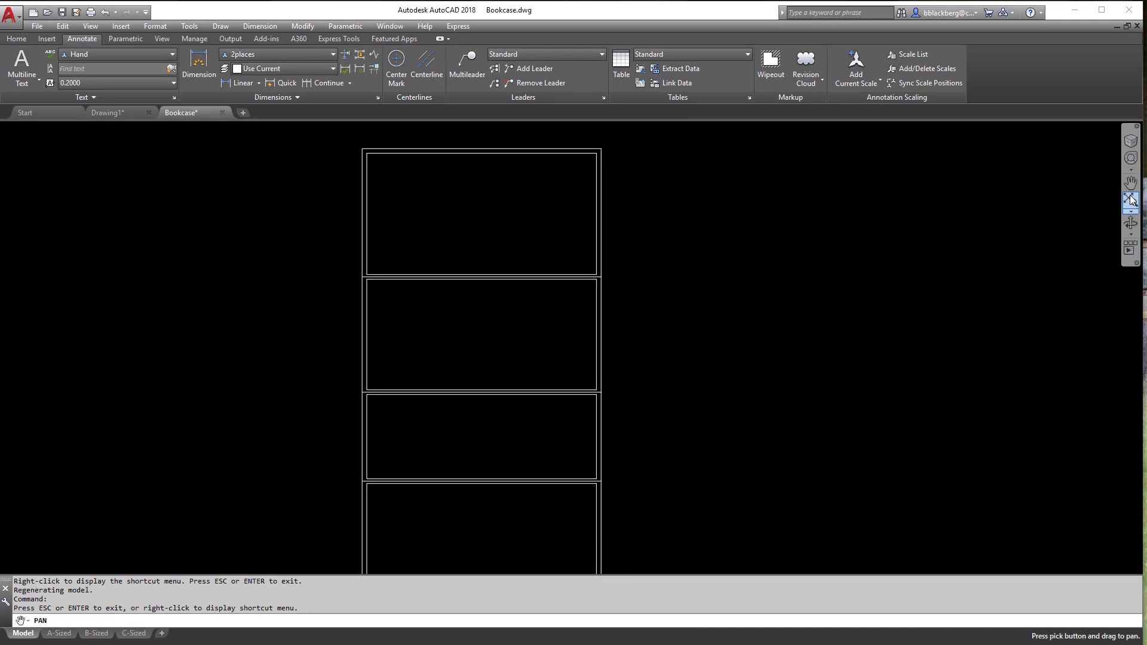
pyautogui.click(1132, 202)
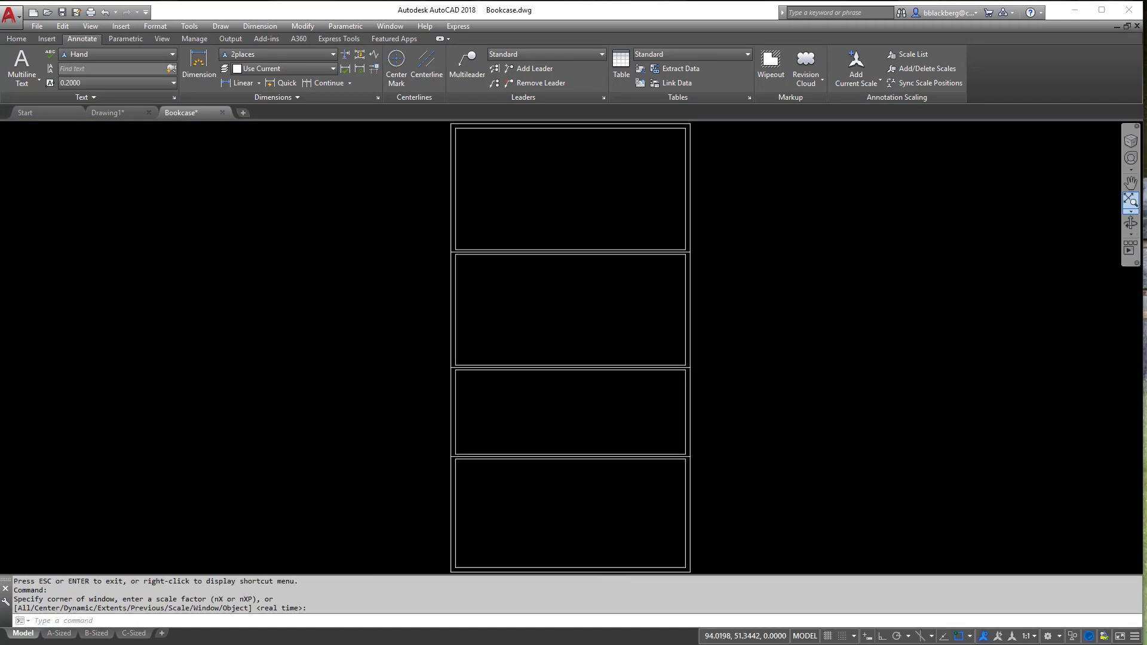
# Apply the Zoom Out tool three times to shrink the bookcase in the view.
pyautogui.click(1131, 212)
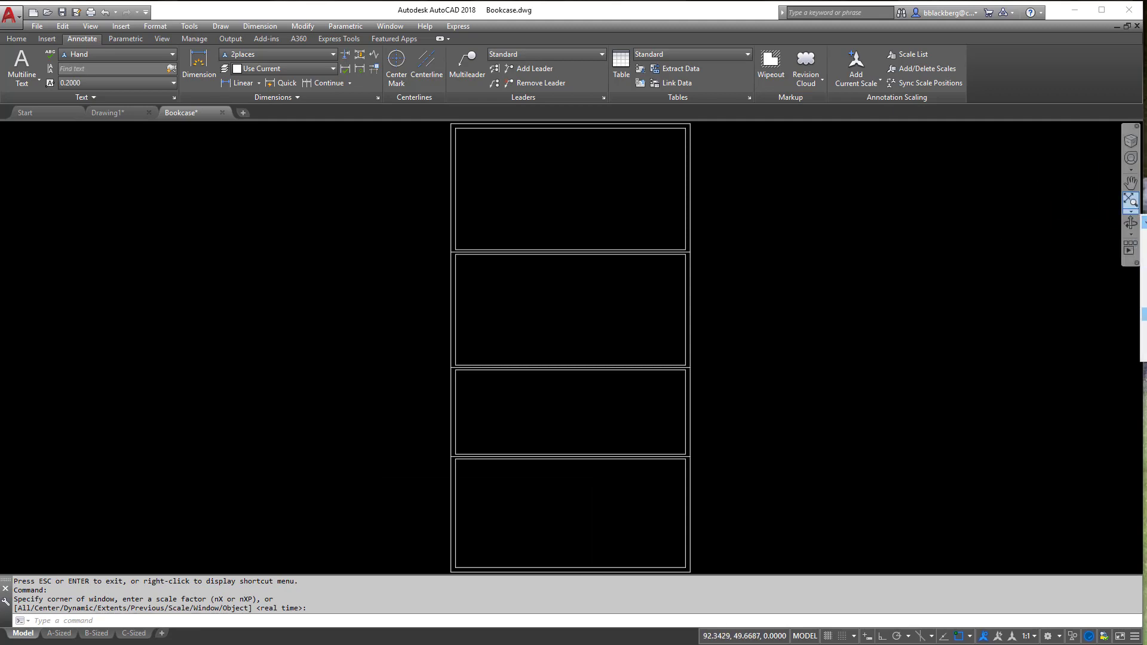
pyautogui.click(1144, 354)
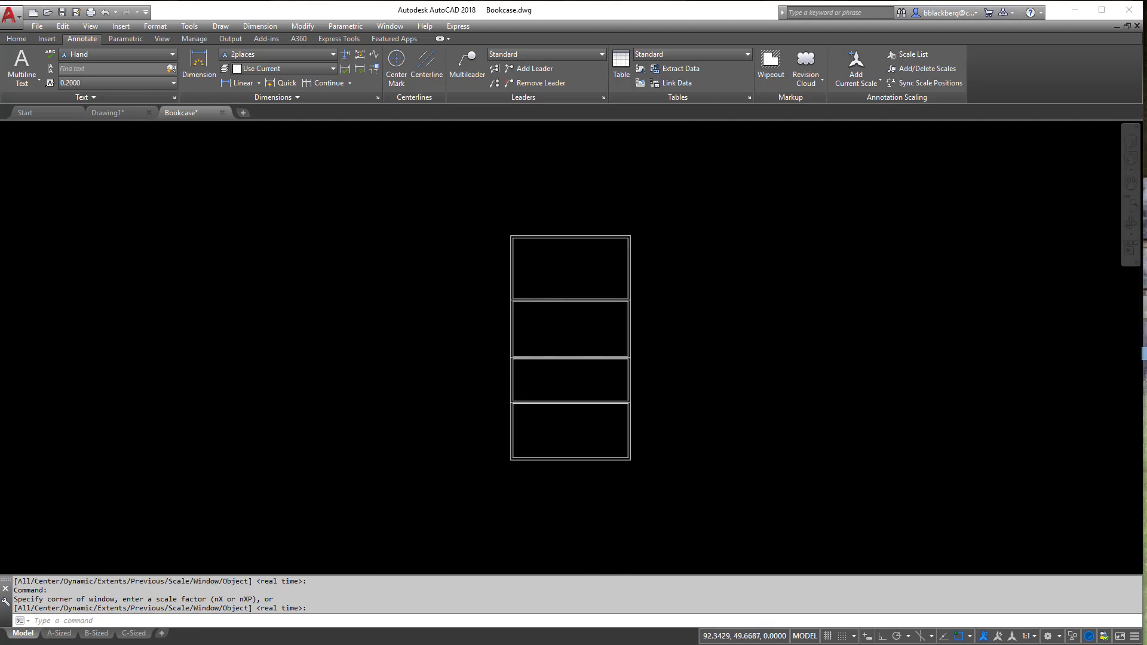
pyautogui.click(1136, 205)
pyautogui.click(1135, 206)
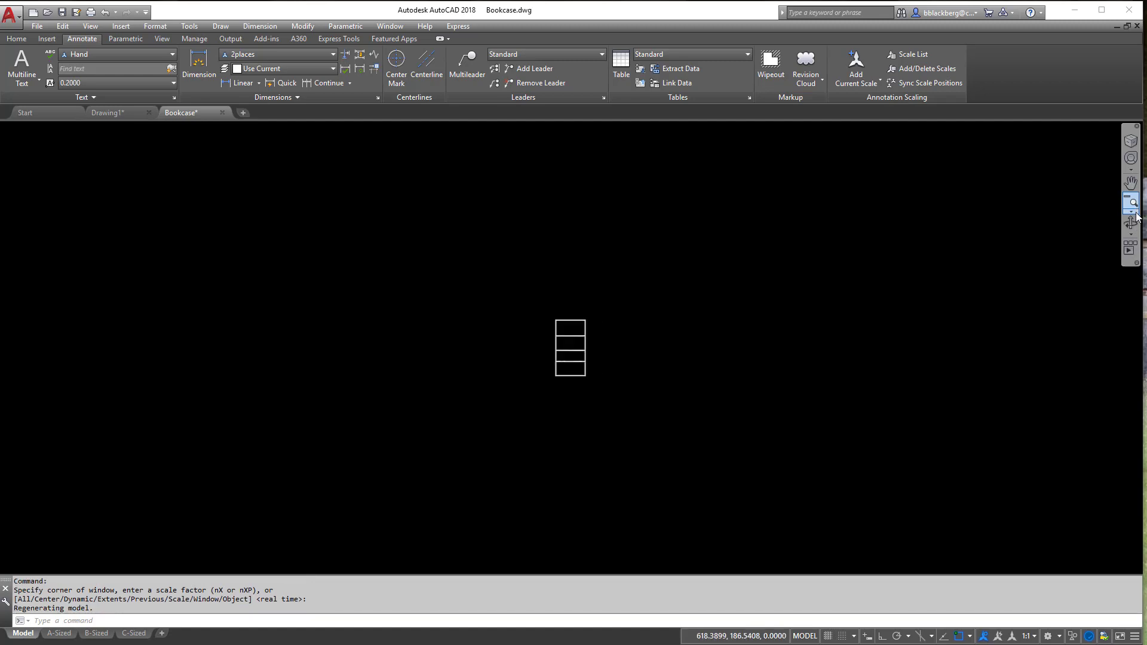
# Apply the Zoom In tool three times to enlarge the bookcase, and apply Zoom Out once.
pyautogui.click(1132, 212)
pyautogui.click(1144, 341)
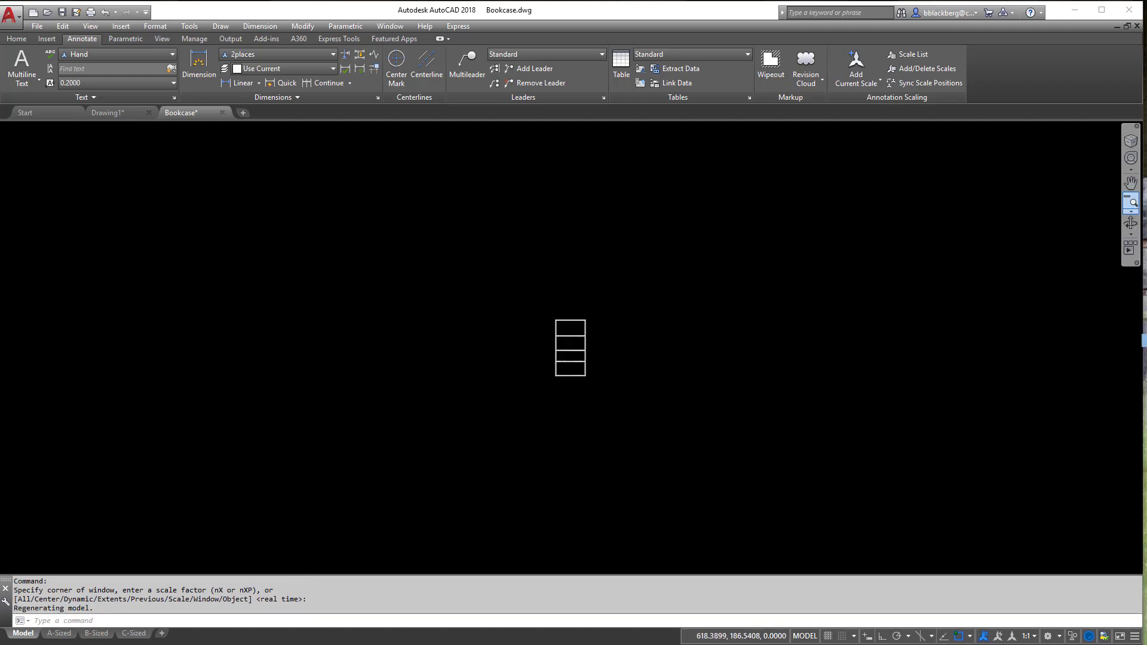
pyautogui.click(1130, 204)
pyautogui.click(1129, 204)
pyautogui.click(1132, 212)
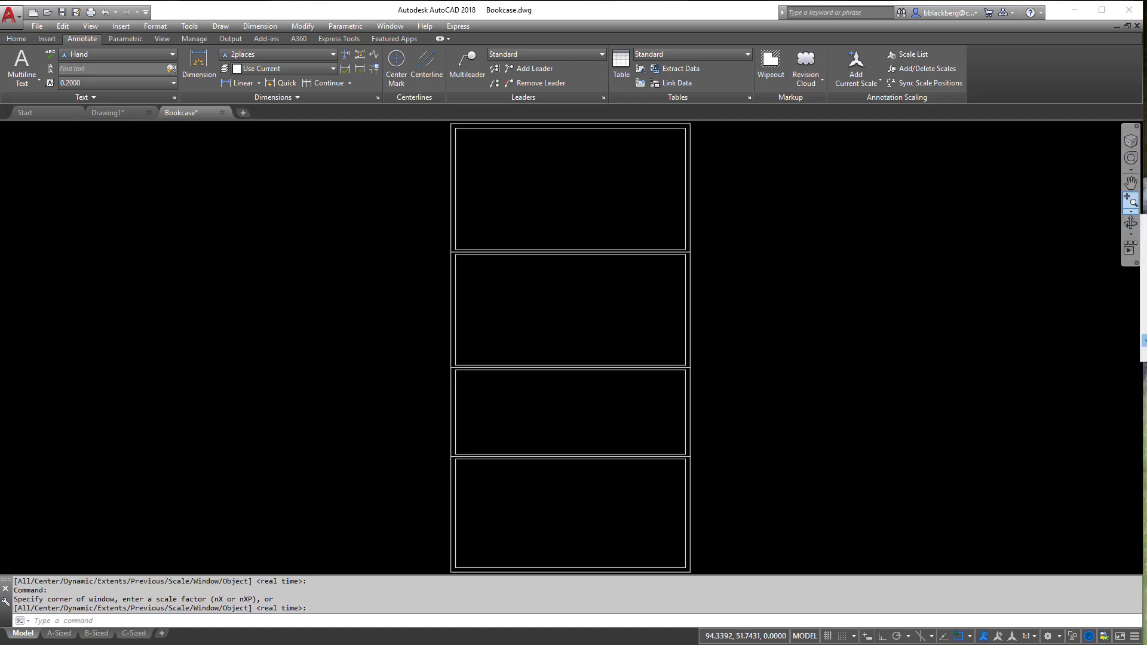
pyautogui.click(1144, 353)
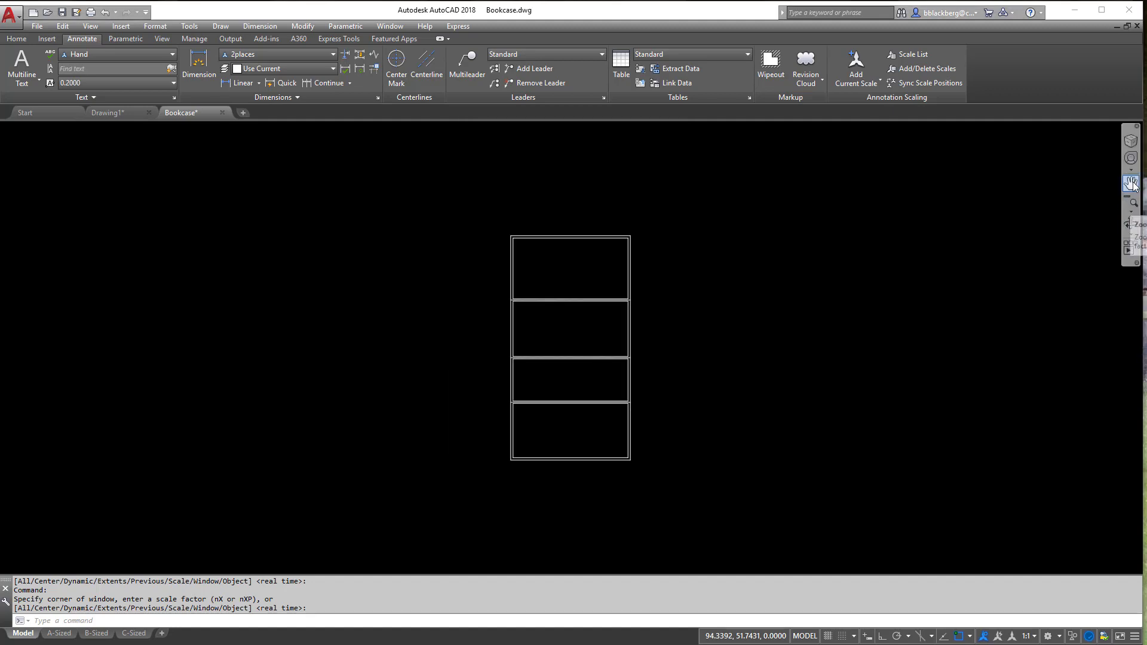
# Move the bookcase around the view with the Pan tool, enlarge it slightly, and exit the Pan command.
pyautogui.click(819, 325)
pyautogui.click(820, 314)
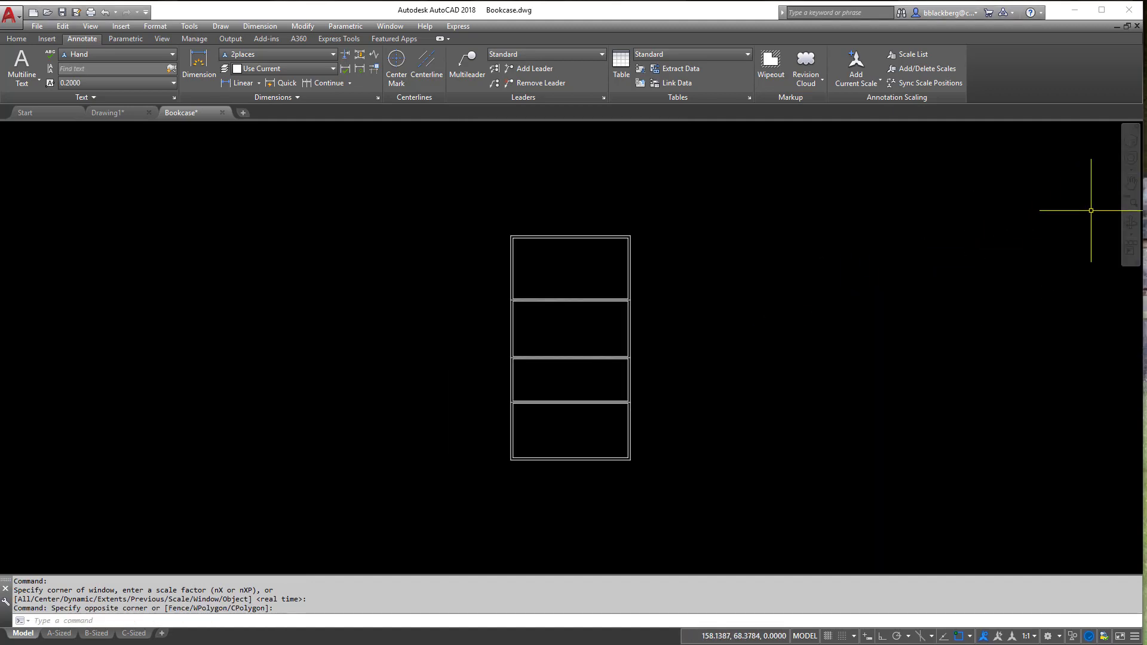
pyautogui.click(1131, 183)
pyautogui.moveTo(773, 326); pyautogui.dragTo(742, 350)
pyautogui.moveTo(487, 384); pyautogui.dragTo(550, 333)
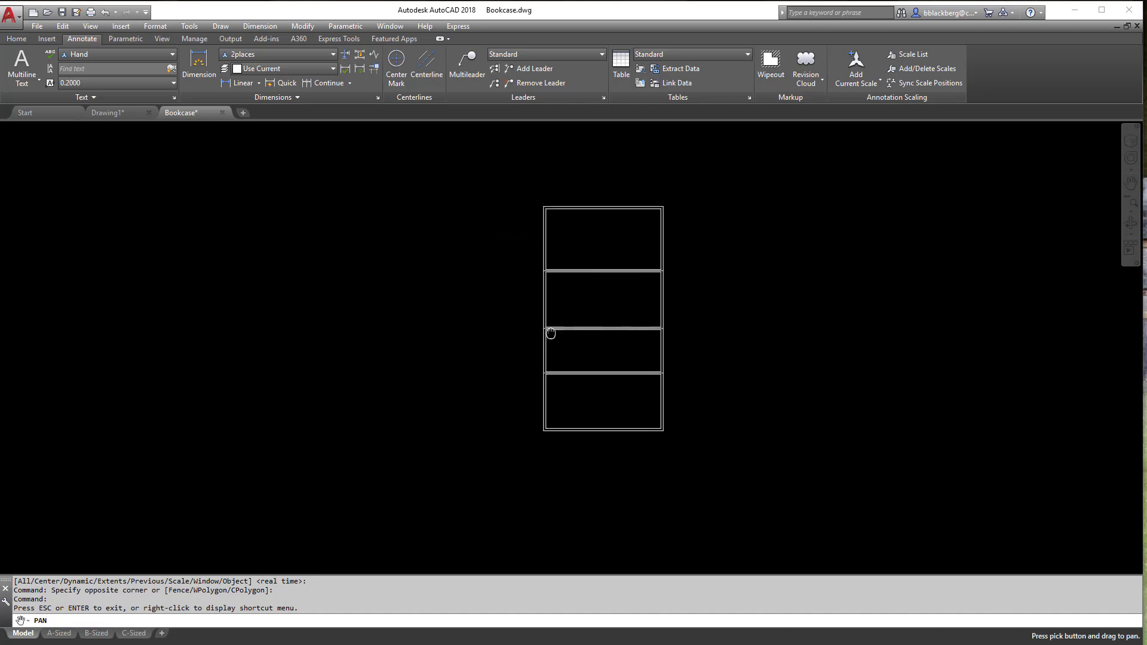
pyautogui.scroll(-2, 581, 315)
pyautogui.scroll(4, 584, 315)
pyautogui.rightClick(586, 313)
pyautogui.click(609, 321)
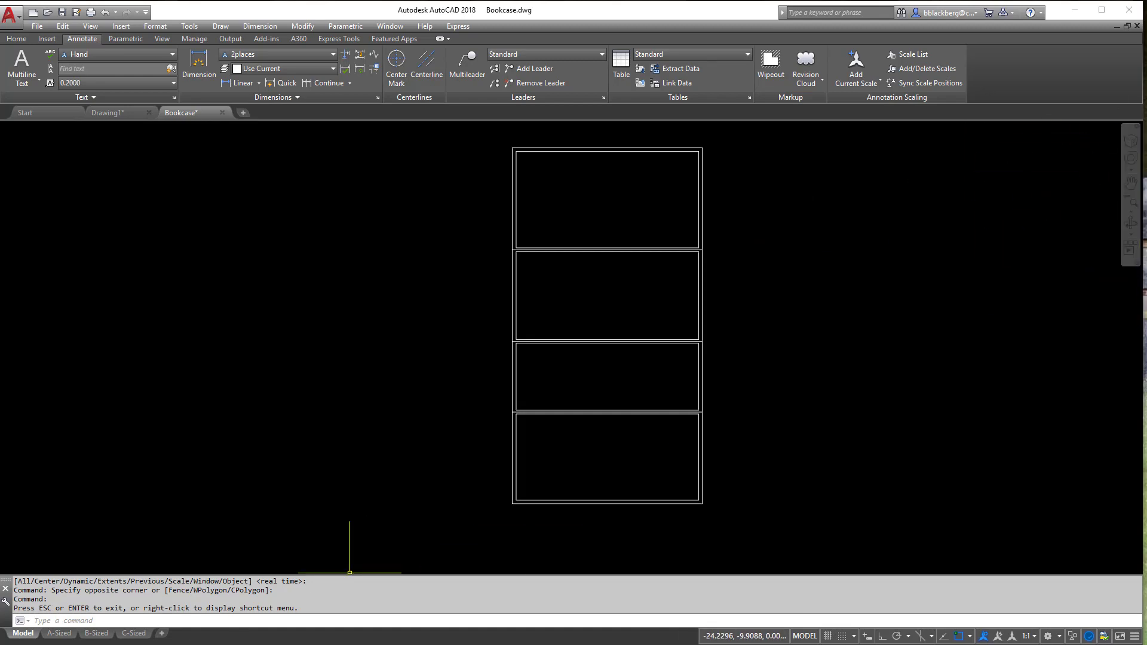
# Turn the navigation bar off with the NAVBAR command.
pyautogui.click(199, 620)
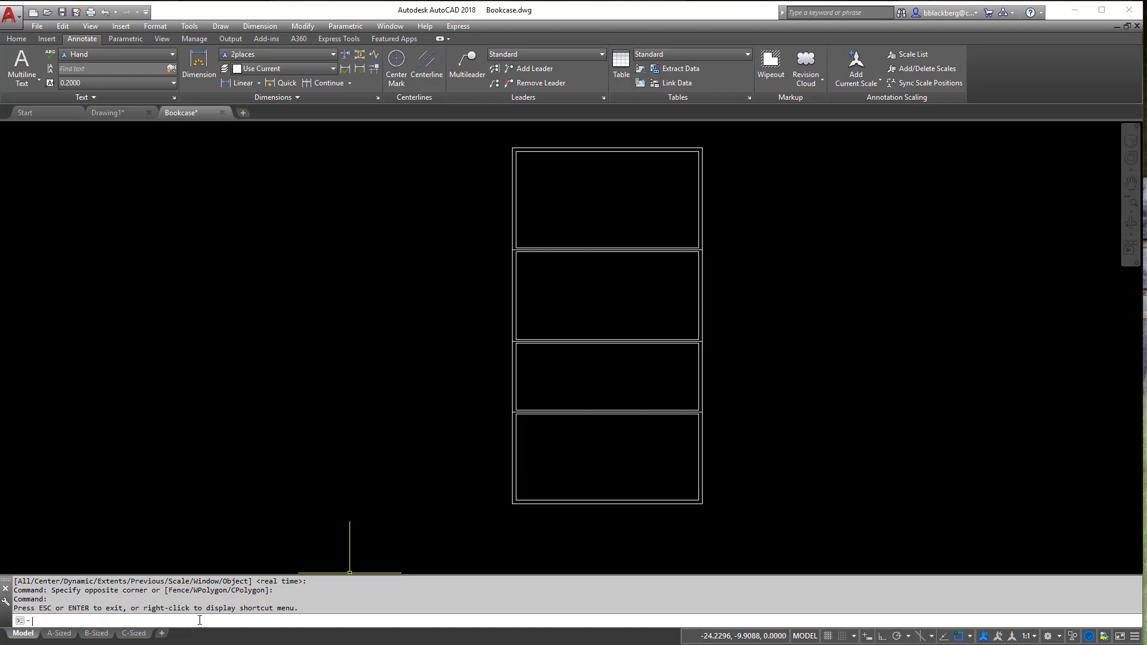
pyautogui.write('navbar')
pyautogui.press('Return')
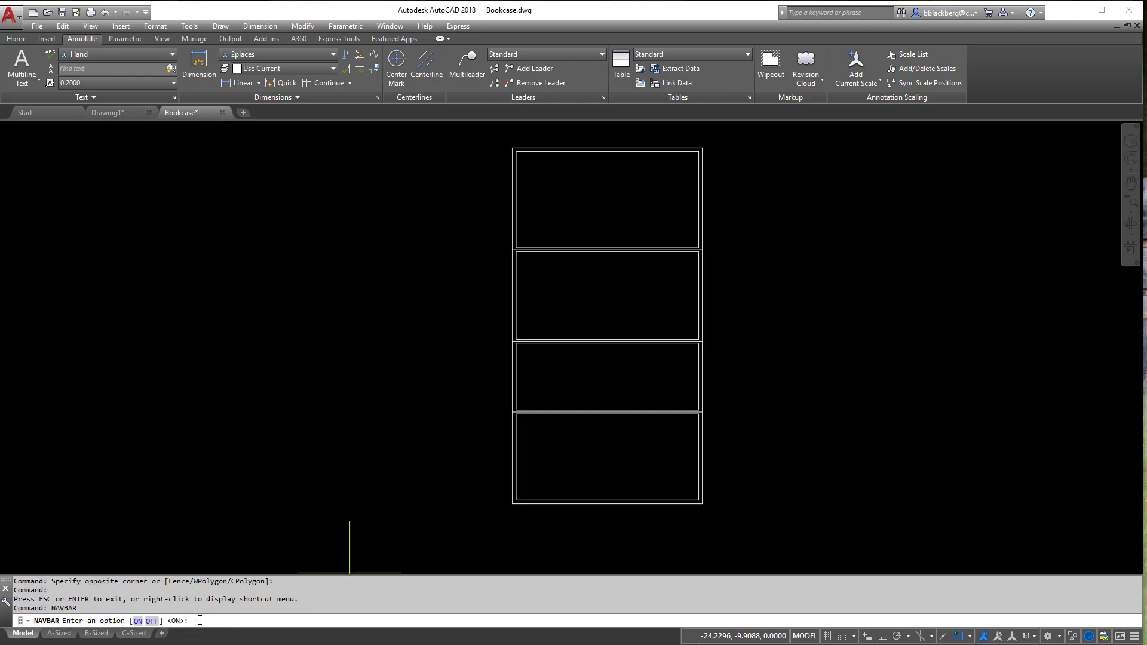
pyautogui.write('off')
pyautogui.press('Return')
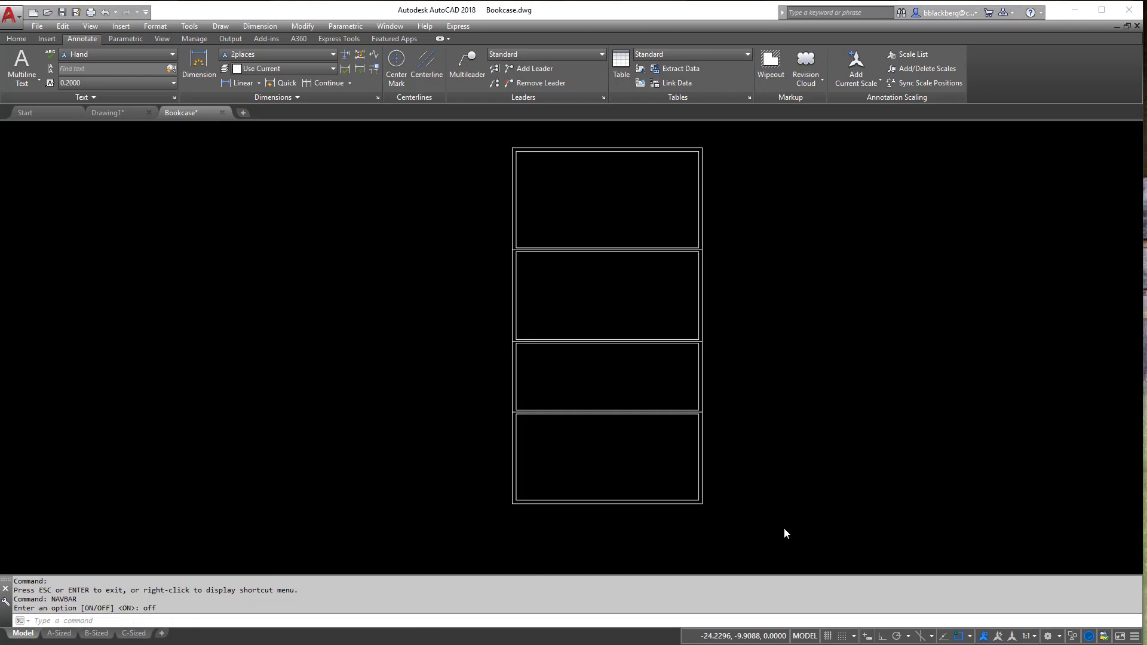
# Zoom and pan directly around the bookcase without starting a command, finishing with a closer view of it.
pyautogui.click(626, 316)
pyautogui.click(577, 294)
pyautogui.click(611, 288)
pyautogui.scroll(-2, 606, 303)
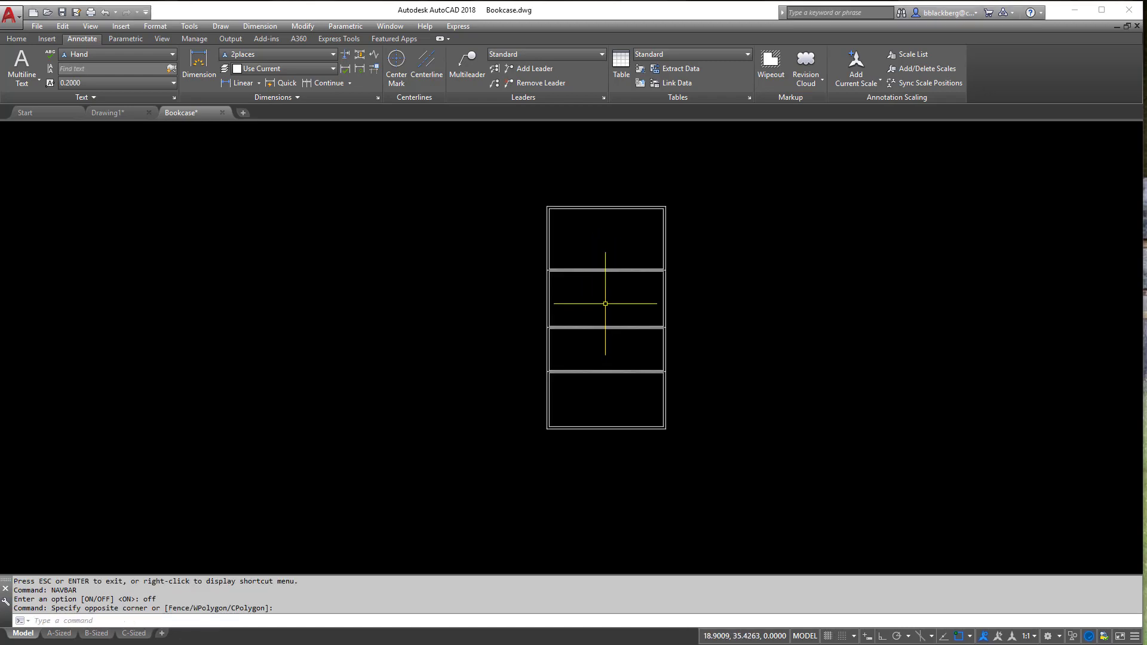
pyautogui.moveTo(606, 304)
pyautogui.mouseDown(button='middle')
pyautogui.moveTo(640, 366)
pyautogui.moveTo(502, 315)
pyautogui.mouseUp(button='middle')
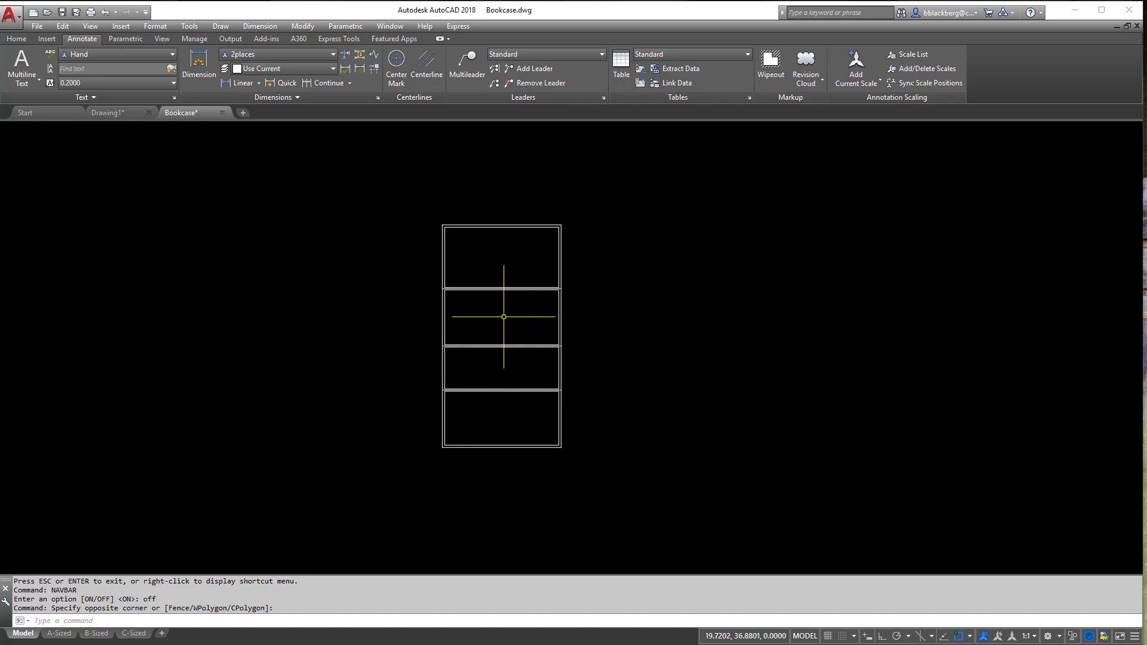
pyautogui.moveTo(501, 317); pyautogui.dragTo(539, 306, button='middle')
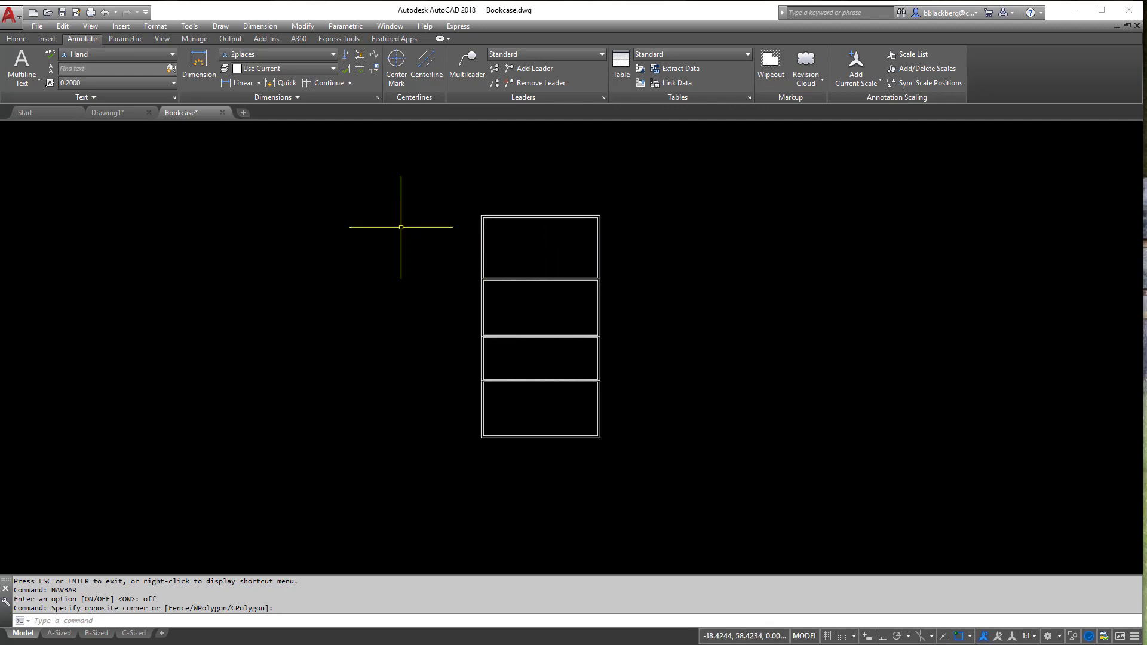
pyautogui.moveTo(411, 294)
pyautogui.mouseDown(button='middle')
pyautogui.moveTo(335, 269)
pyautogui.moveTo(550, 384)
pyautogui.moveTo(450, 317)
pyautogui.mouseUp(button='middle')
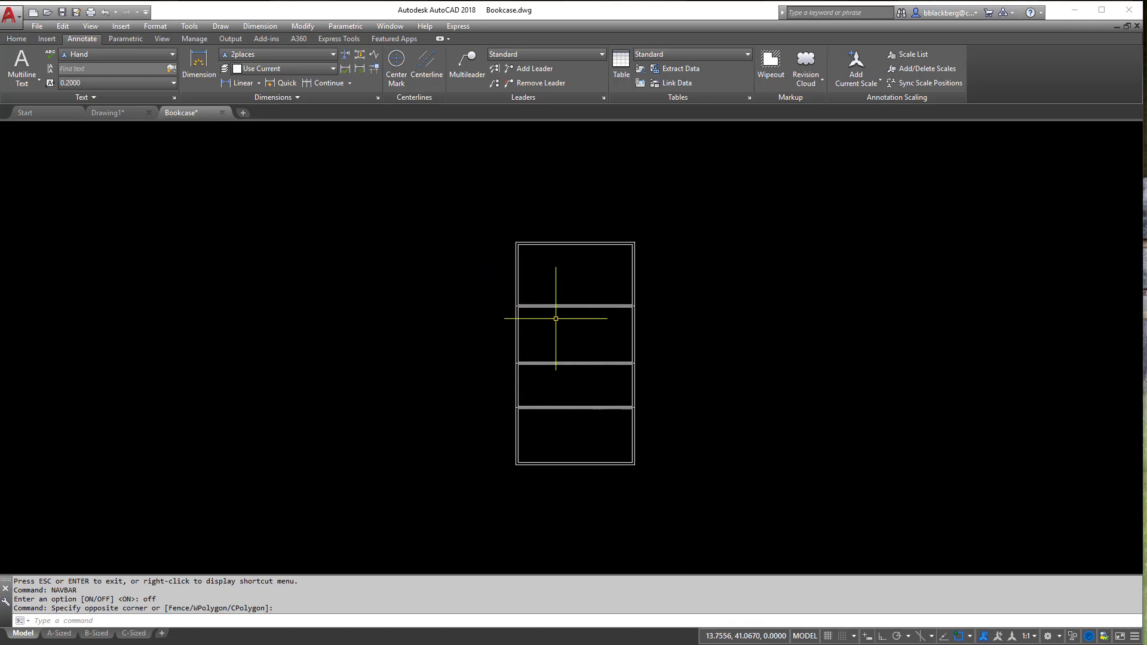
pyautogui.moveTo(566, 336); pyautogui.dragTo(526, 316, button='middle')
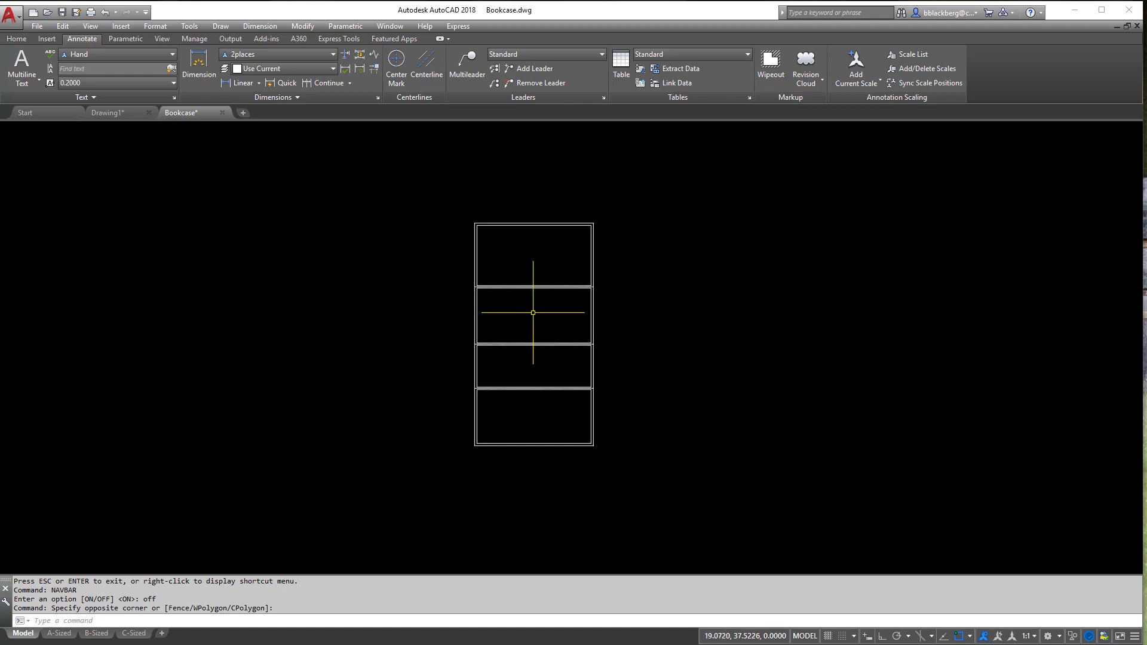
pyautogui.scroll(-2, 522, 314)
pyautogui.scroll(4, 530, 312)
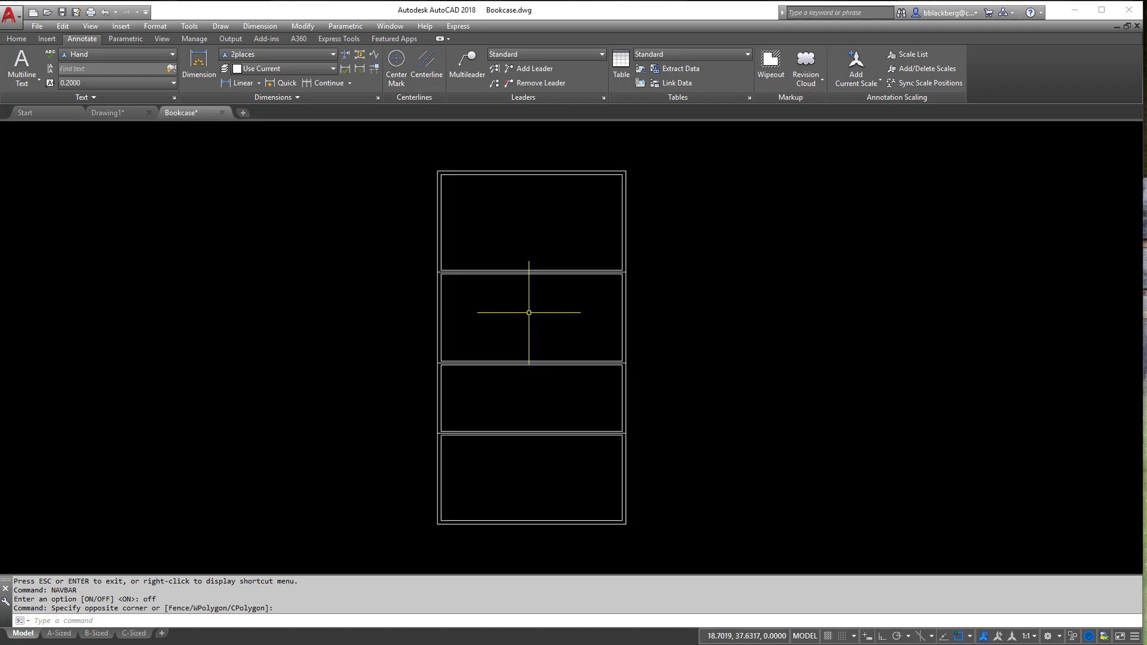
# Select the bookcase and clear the selection.
pyautogui.click(558, 273)
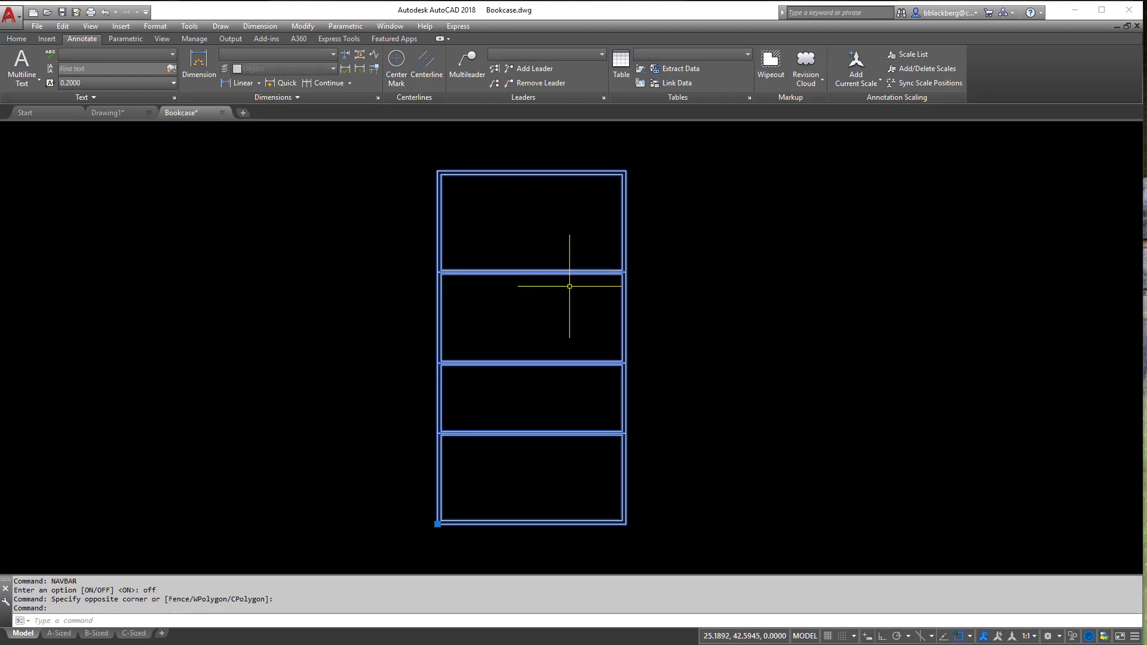
pyautogui.press('Escape')
pyautogui.press('Escape')
pyautogui.press('Escape')
pyautogui.press('Escape')
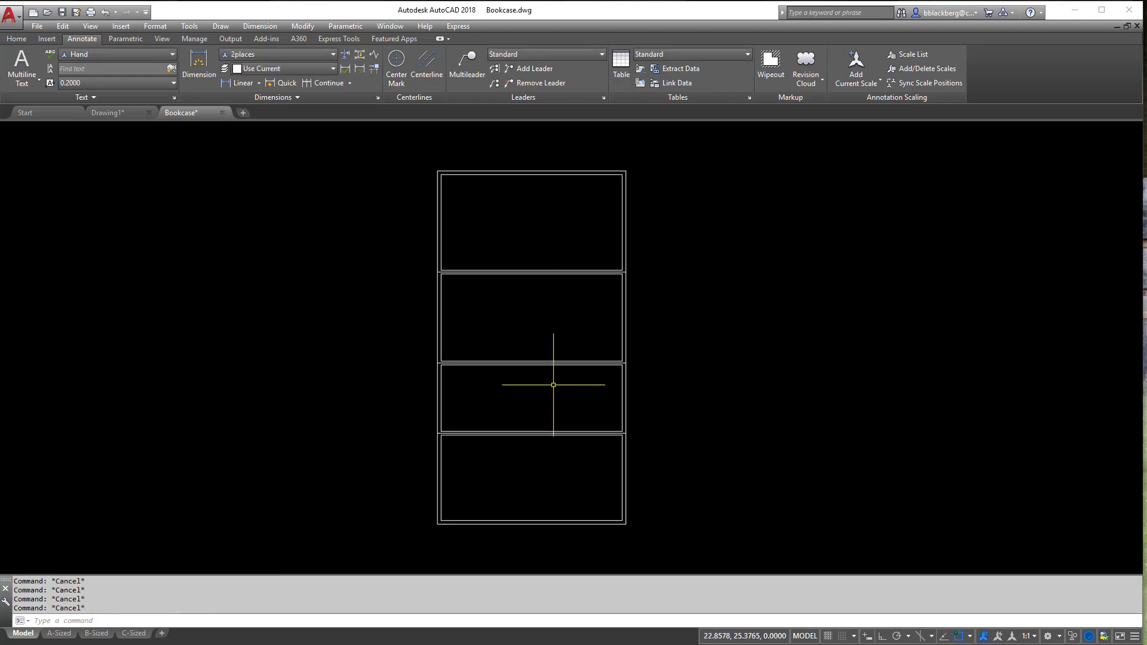